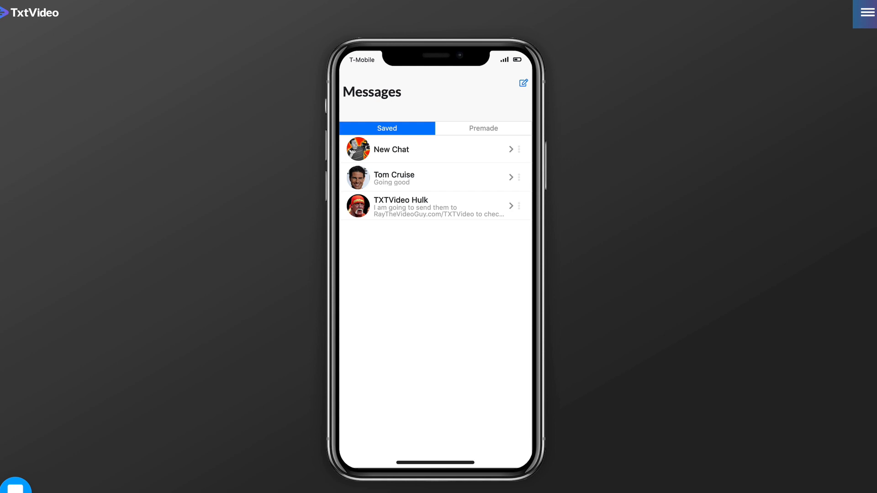
Open the saved TXTVideo Hulk chat and read through its messages
{"action": "left_click", "coordinate": [432, 220]}
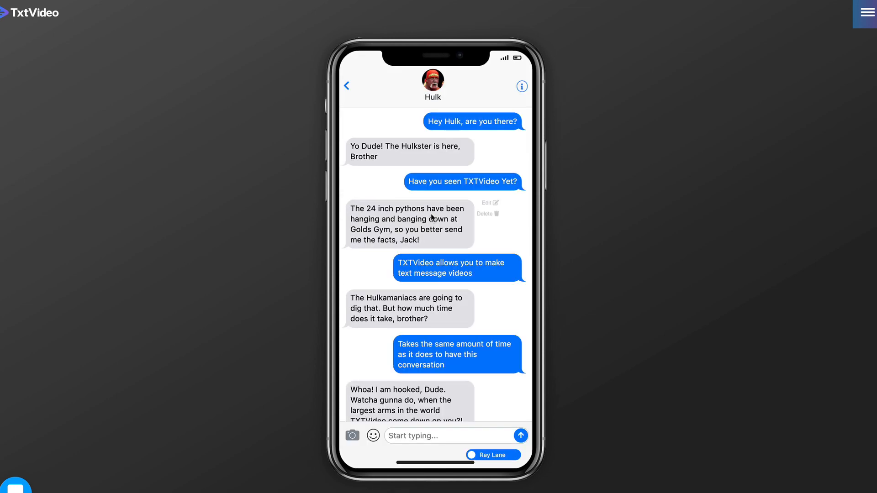
{"action": "scroll", "coordinate": [418, 318], "scroll_direction": "down", "scroll_amount": 2}
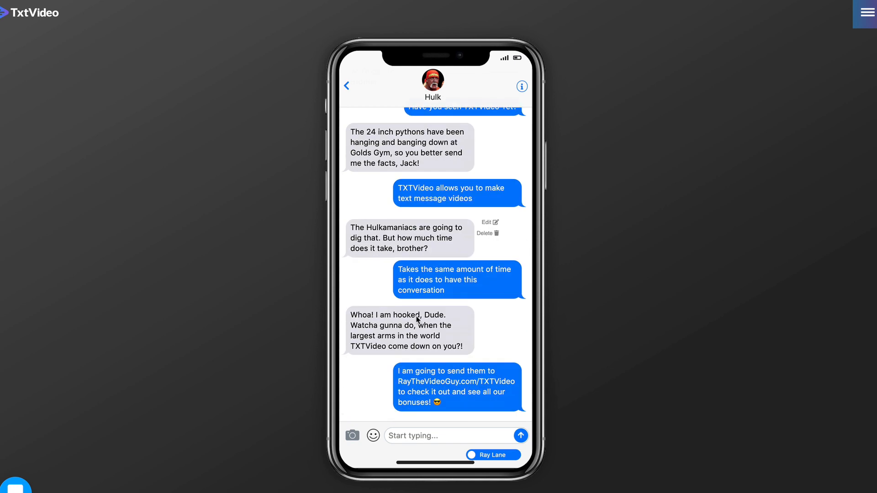
{"action": "scroll", "coordinate": [415, 317], "scroll_direction": "up", "scroll_amount": 2}
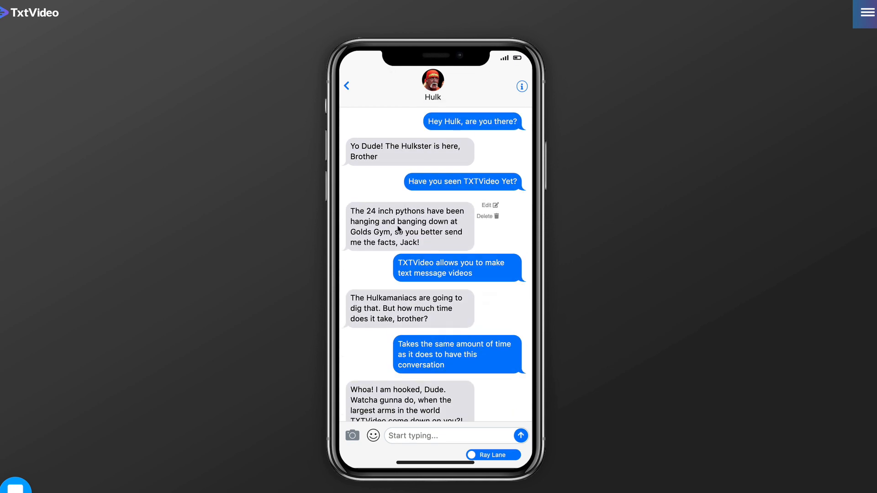
{"action": "scroll", "coordinate": [429, 233], "scroll_direction": "down", "scroll_amount": 2}
{"action": "scroll", "coordinate": [432, 247], "scroll_direction": "up", "scroll_amount": 2}
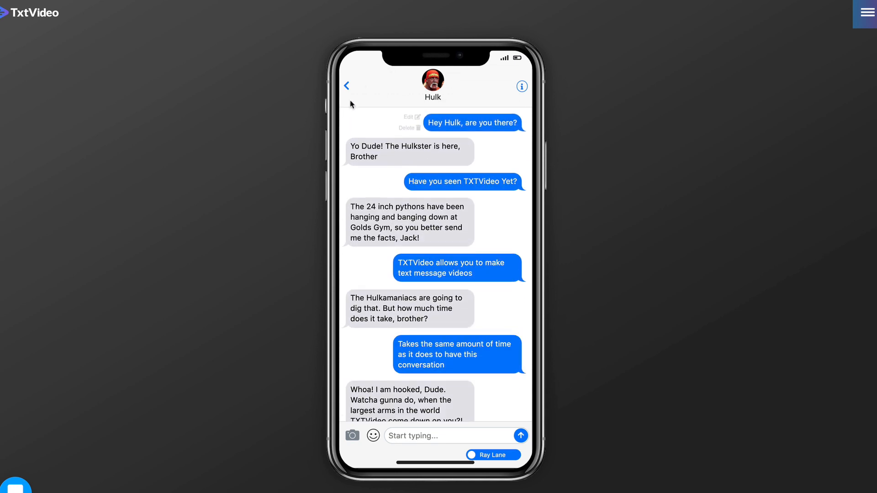
{"action": "scroll", "coordinate": [353, 126], "scroll_direction": "down", "scroll_amount": 2}
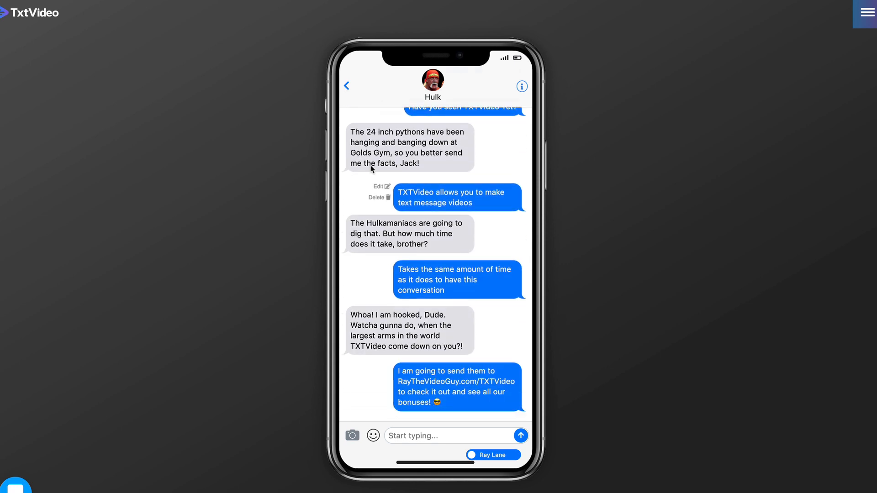
{"action": "scroll", "coordinate": [410, 131], "scroll_direction": "up", "scroll_amount": 2}
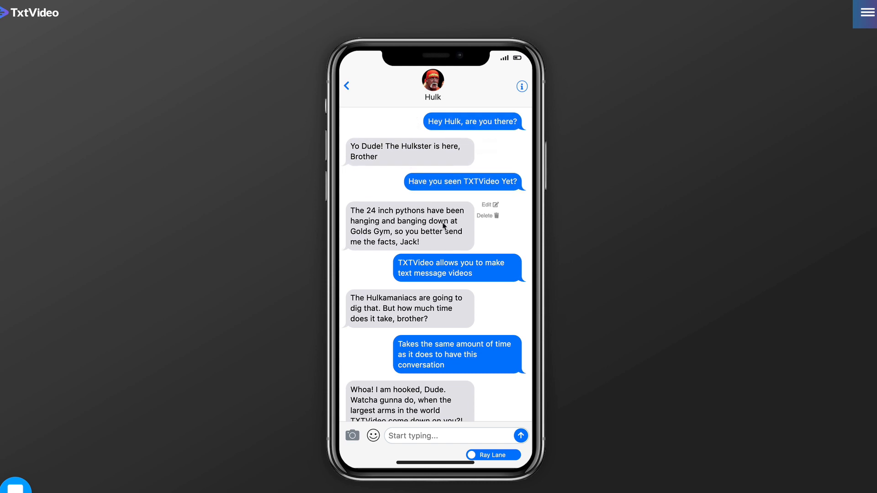
Preview the Hulk chat as an animated text message conversation and close the preview
{"action": "left_click", "coordinate": [446, 463]}
{"action": "left_click", "coordinate": [399, 426]}
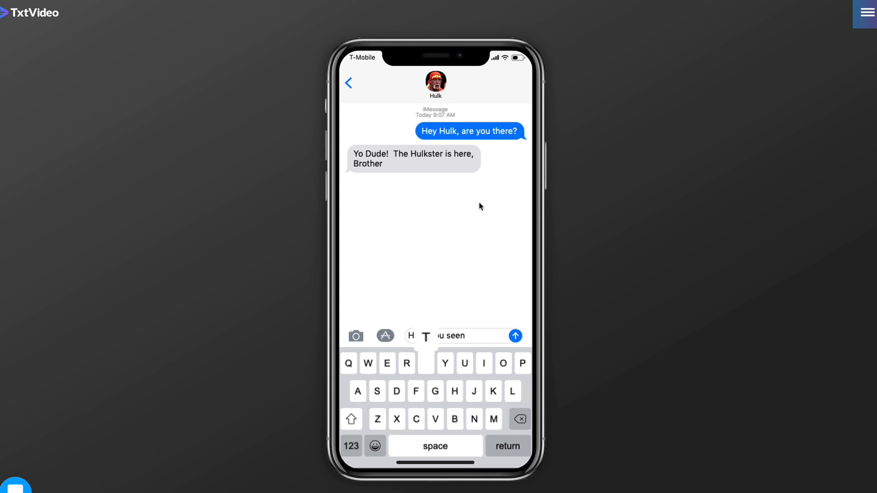
{"action": "left_click", "coordinate": [348, 84]}
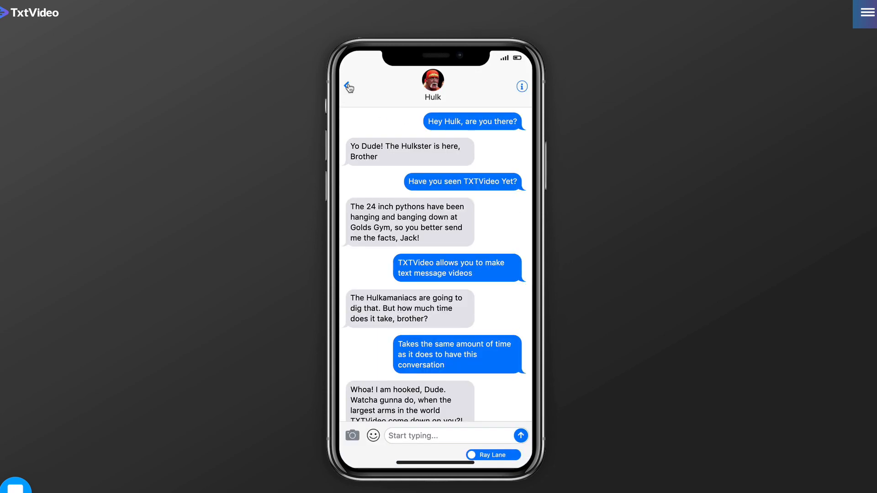
Go back to the saved chats, open New Chat and review its whole escape room conversation with the images and GIFs
{"action": "left_click", "coordinate": [346, 87]}
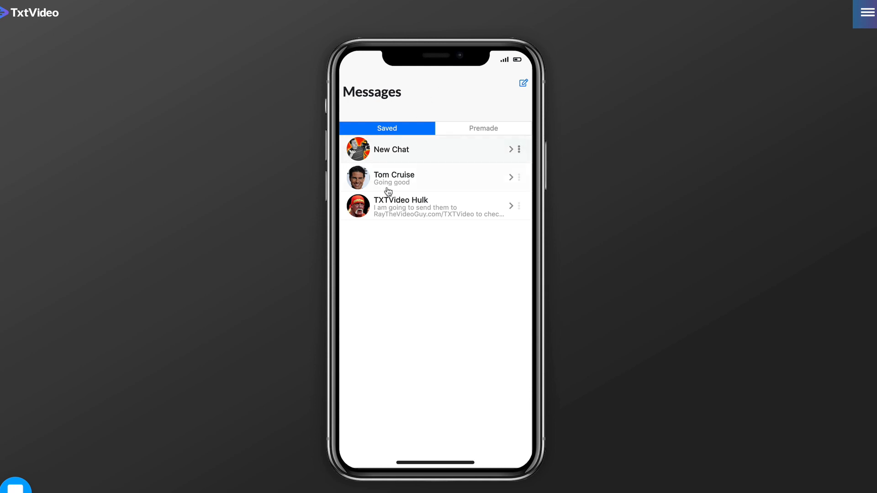
{"action": "left_click", "coordinate": [399, 151]}
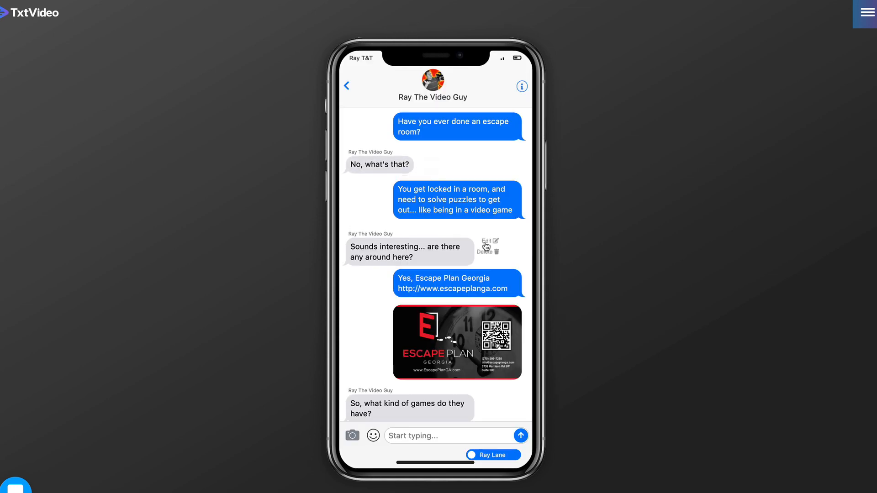
{"action": "scroll", "coordinate": [475, 244], "scroll_direction": "down", "scroll_amount": 3}
{"action": "scroll", "coordinate": [475, 245], "scroll_direction": "up", "scroll_amount": 3}
{"action": "scroll", "coordinate": [474, 245], "scroll_direction": "up", "scroll_amount": 1}
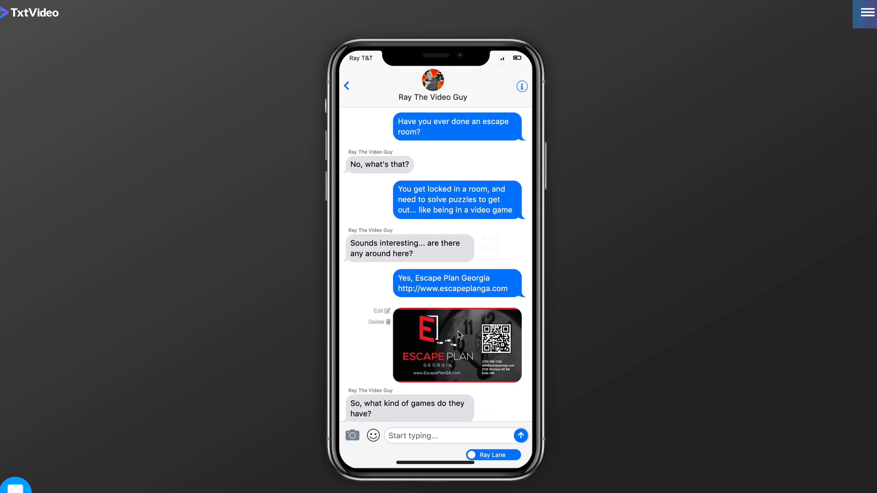
{"action": "scroll", "coordinate": [456, 312], "scroll_direction": "down", "scroll_amount": 3}
{"action": "scroll", "coordinate": [456, 315], "scroll_direction": "down", "scroll_amount": 5}
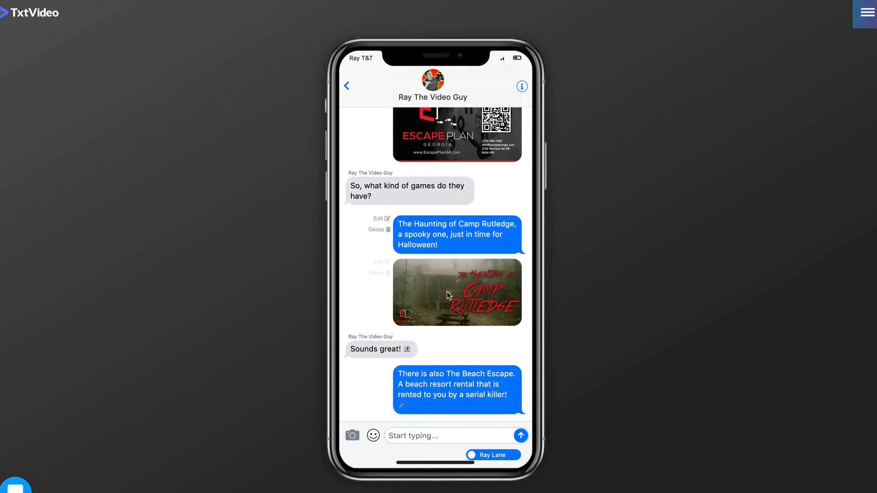
{"action": "scroll", "coordinate": [451, 295], "scroll_direction": "down", "scroll_amount": 1}
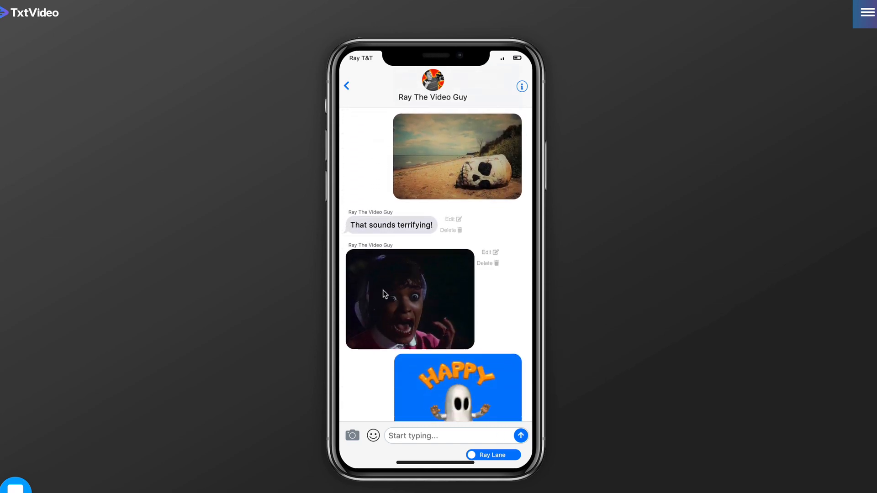
{"action": "scroll", "coordinate": [434, 274], "scroll_direction": "down", "scroll_amount": 2}
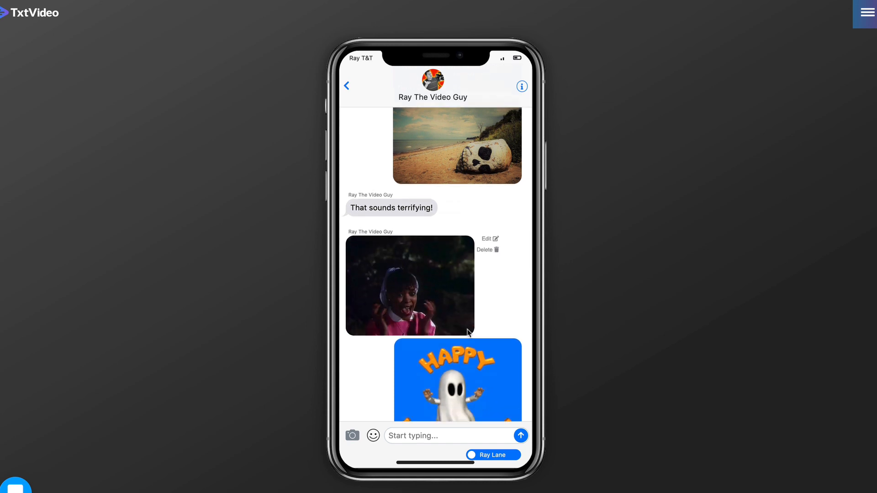
{"action": "scroll", "coordinate": [479, 284], "scroll_direction": "down", "scroll_amount": 2}
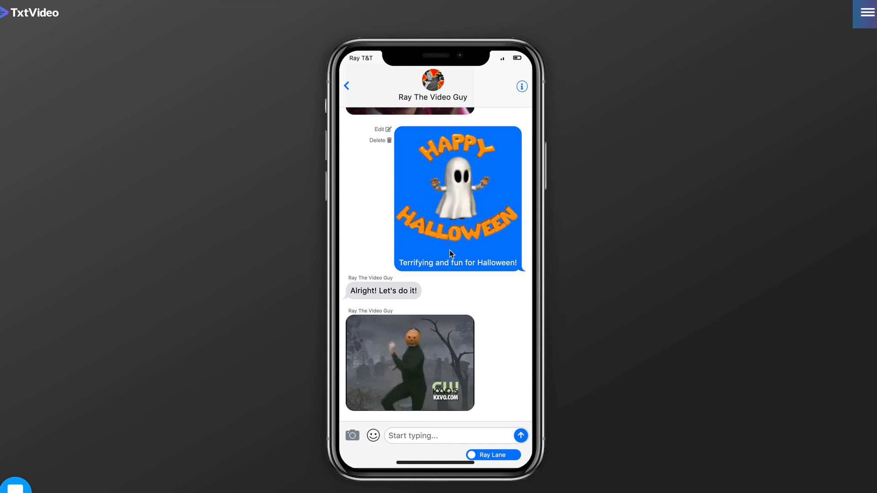
{"action": "scroll", "coordinate": [449, 250], "scroll_direction": "up", "scroll_amount": 18}
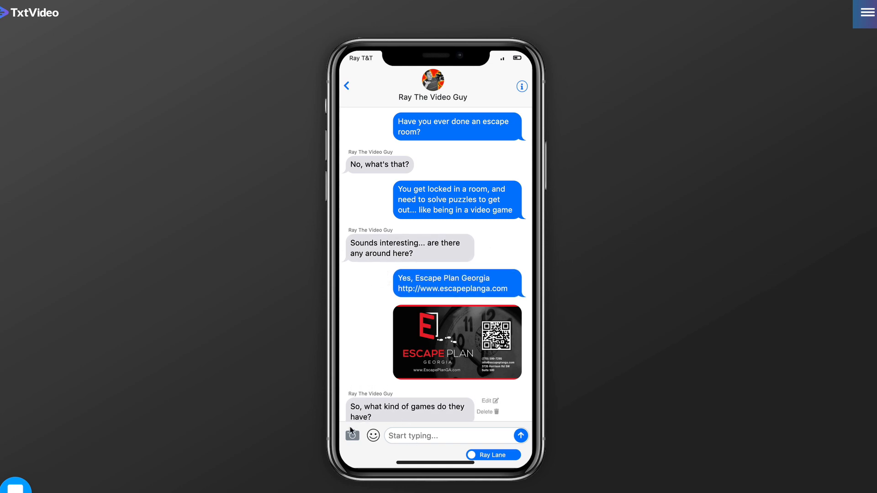
Preview the escape room chat and return to the start of its editable conversation
{"action": "left_click", "coordinate": [442, 463]}
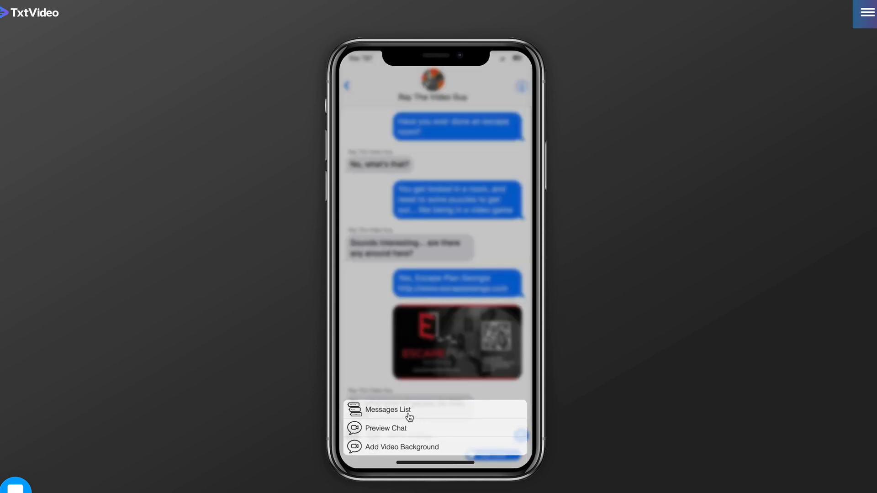
{"action": "left_click", "coordinate": [397, 428]}
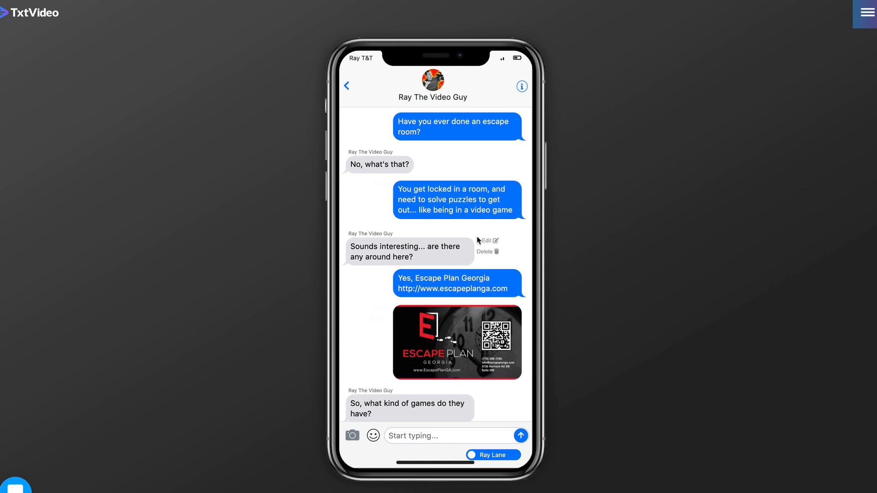
{"action": "scroll", "coordinate": [474, 236], "scroll_direction": "up", "scroll_amount": 5}
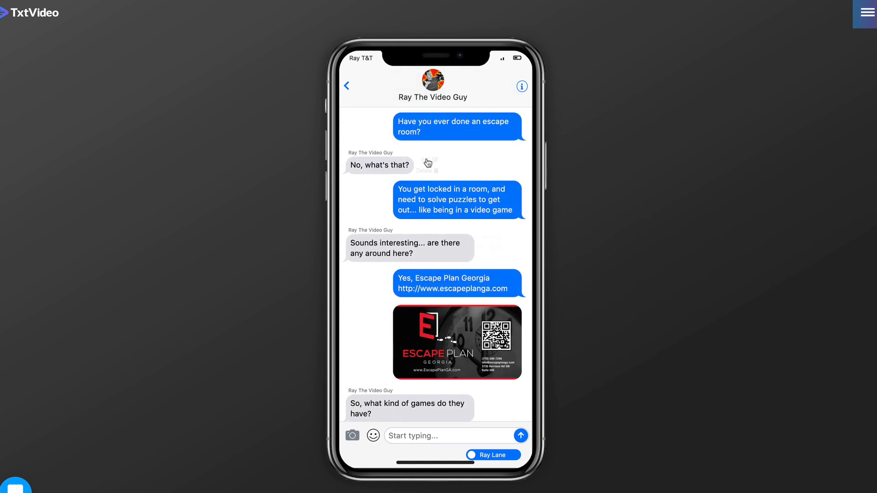
{"action": "mouse_move", "coordinate": [424, 160]}
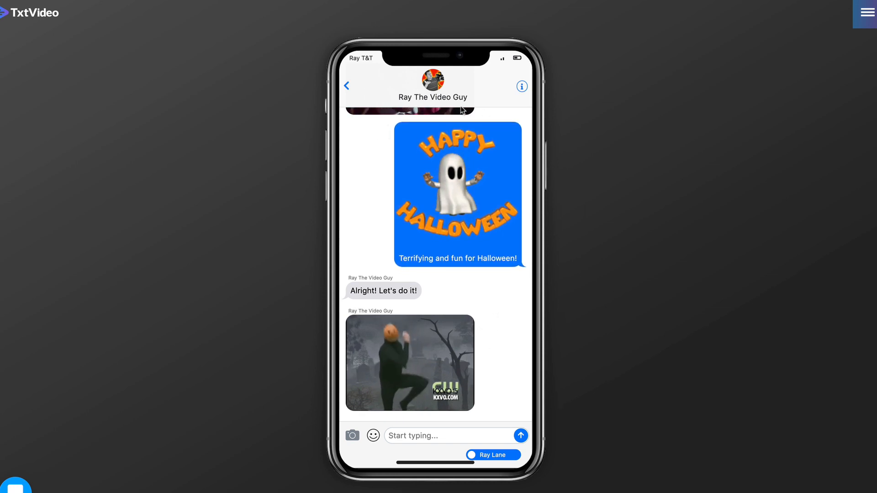
Add the message "OK, how about Saturday?" as the sender at the end of the escape room conversation
{"action": "left_click", "coordinate": [416, 436]}
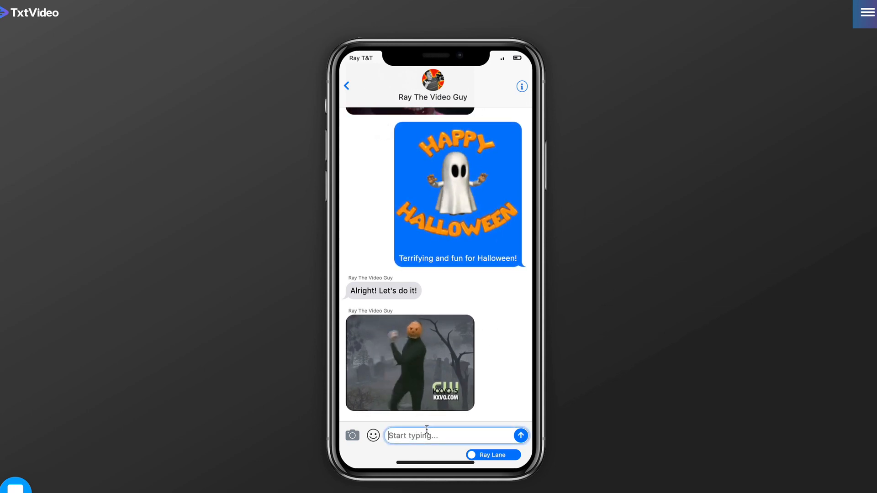
{"action": "type", "text": "oK, "}
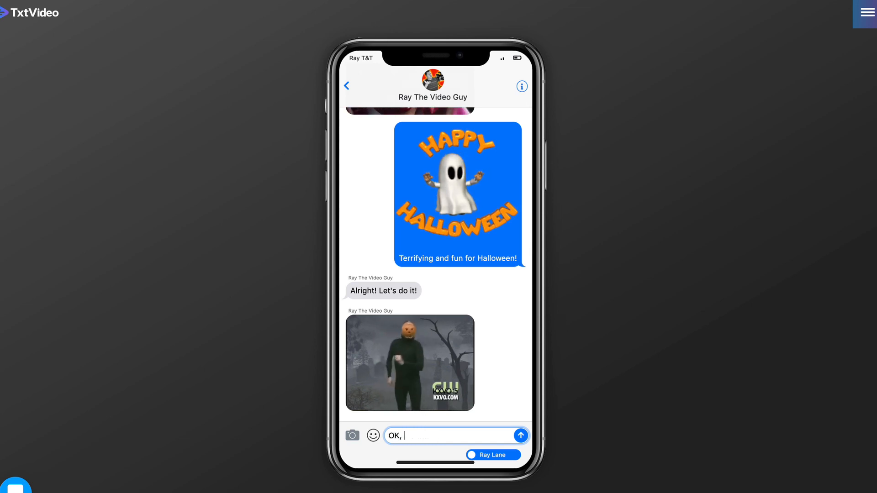
{"action": "type", "text": "how ab"}
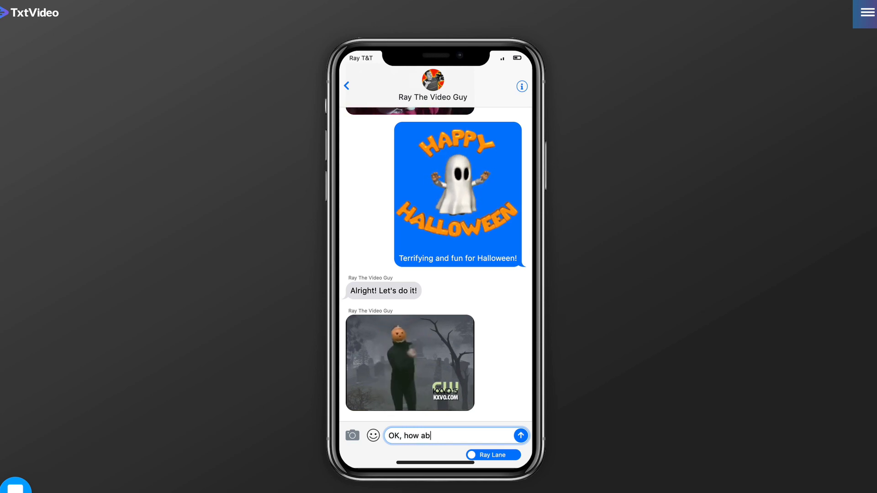
{"action": "type", "text": "out Sa"}
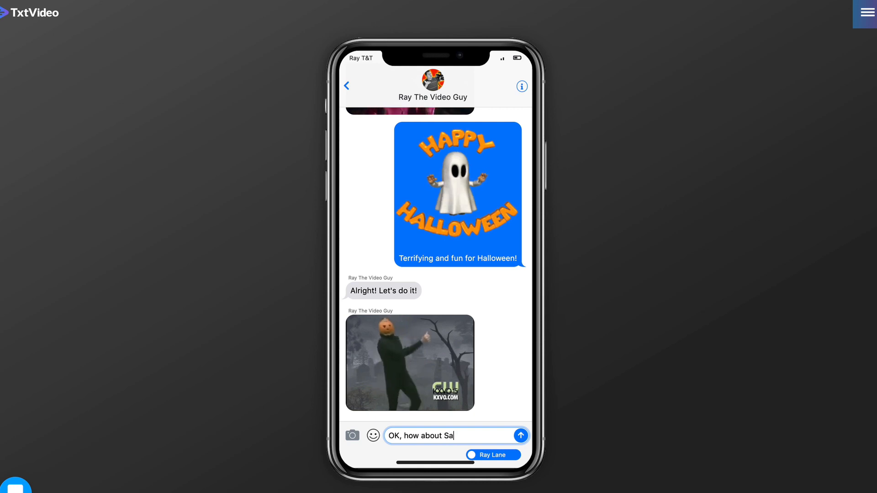
{"action": "type", "text": "turday?"}
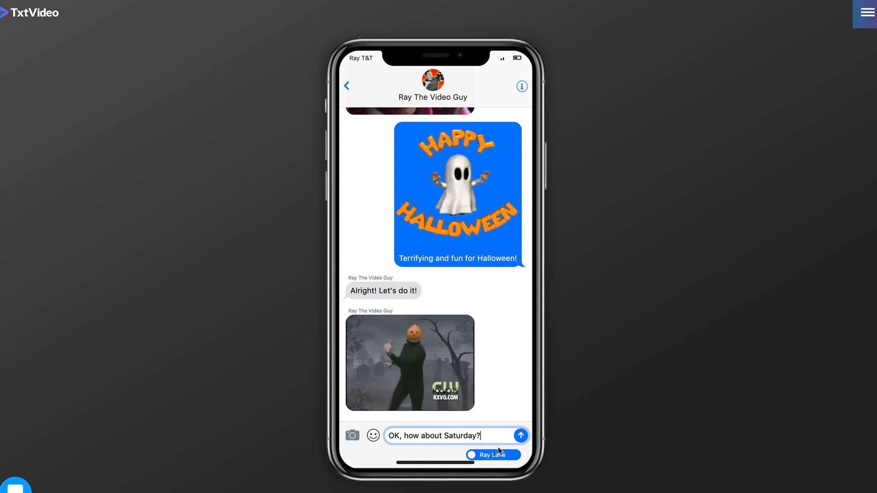
{"action": "left_click", "coordinate": [522, 440]}
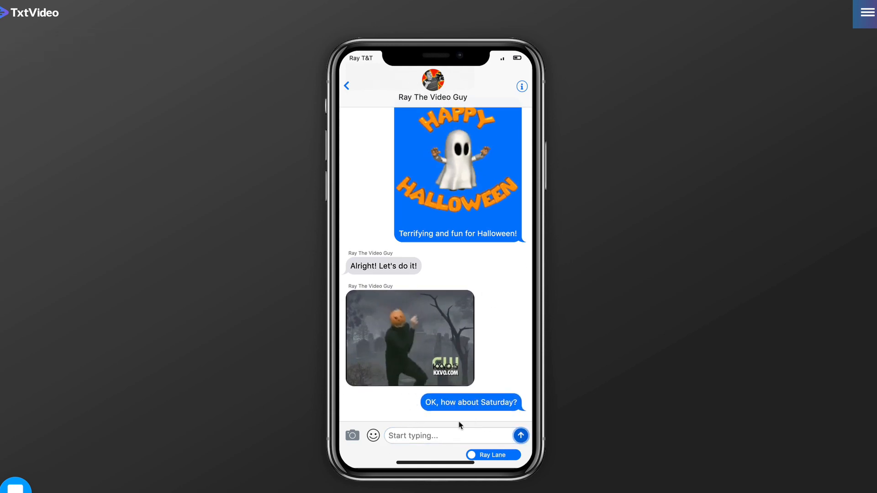
Browse the emojis available for messages, from smileys to symbols, and close the selection without choosing one
{"action": "left_click", "coordinate": [374, 435]}
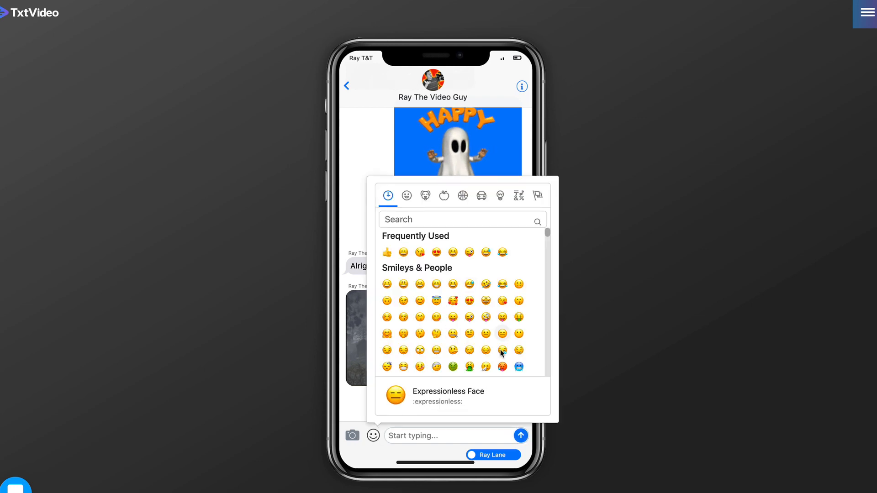
{"action": "scroll", "coordinate": [502, 337], "scroll_direction": "down", "scroll_amount": 2}
{"action": "scroll", "coordinate": [502, 337], "scroll_direction": "down", "scroll_amount": 20}
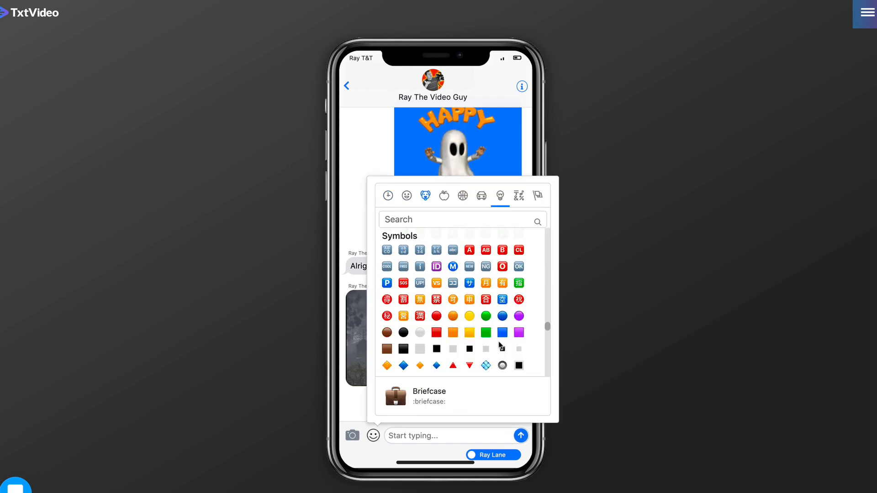
{"action": "left_click", "coordinate": [413, 435]}
{"action": "mouse_move", "coordinate": [471, 406]}
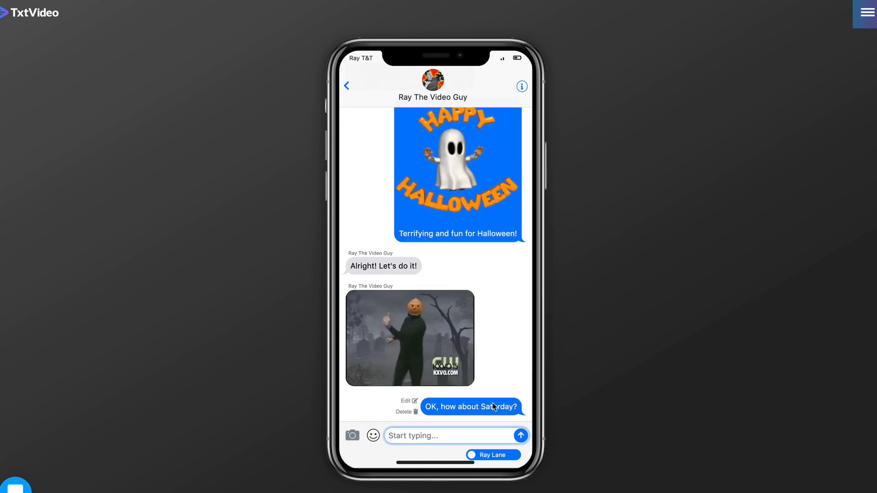
Search the GIFs for "Saturday" and add the "It's Saturday!" GIF to the conversation
{"action": "left_click", "coordinate": [352, 436]}
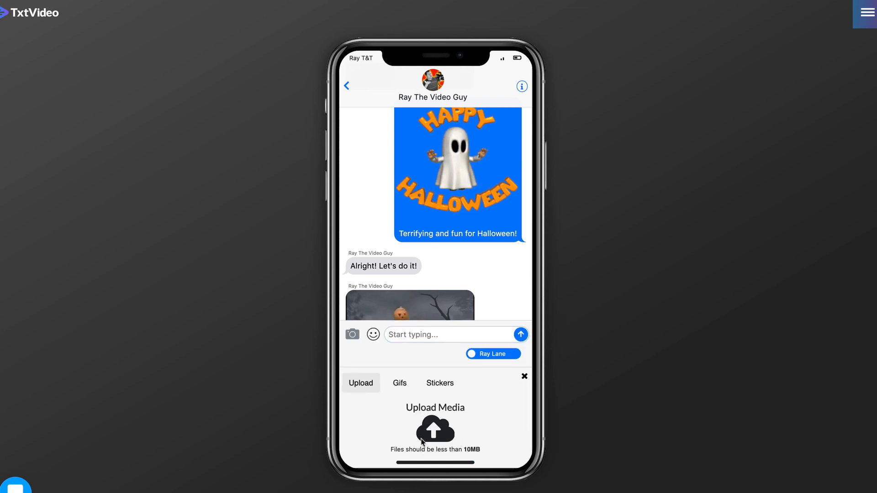
{"action": "left_click", "coordinate": [407, 387]}
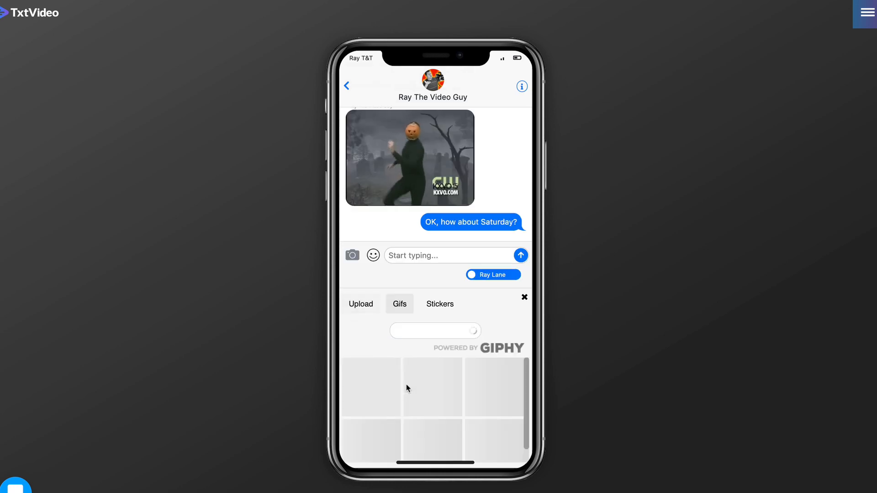
{"action": "left_click", "coordinate": [426, 332]}
{"action": "type", "text": "Satu"}
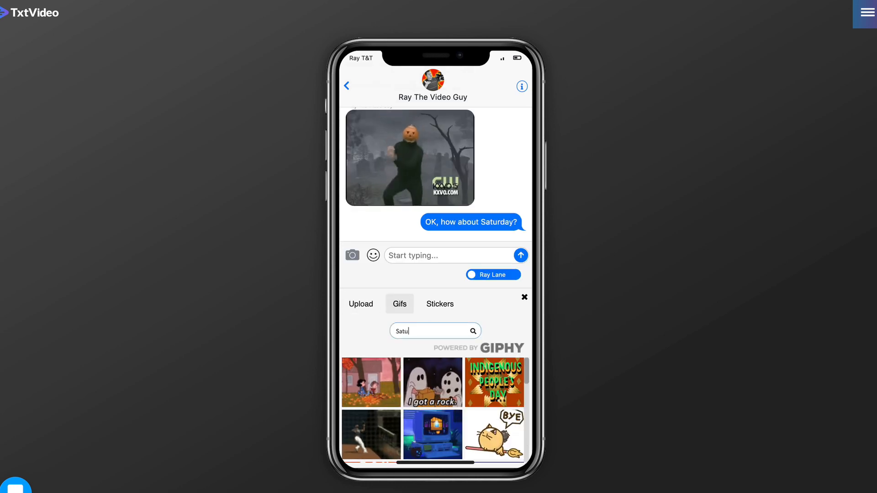
{"action": "type", "text": "rday"}
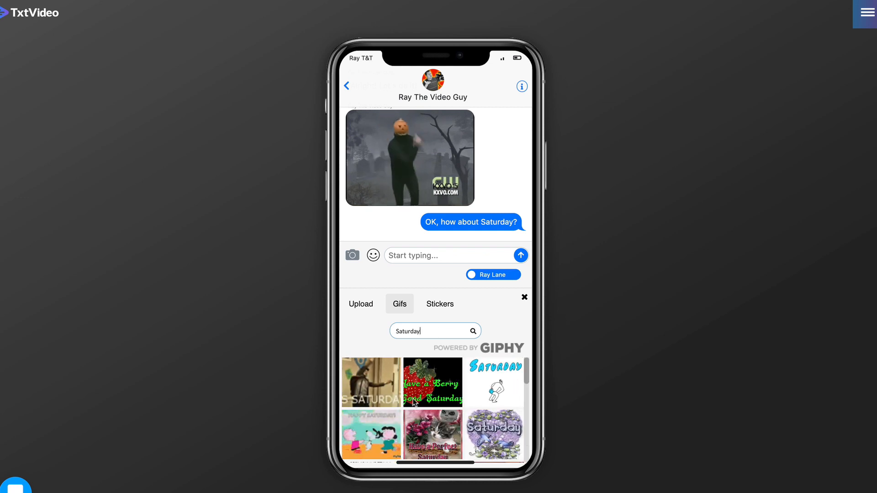
{"action": "left_click", "coordinate": [378, 393]}
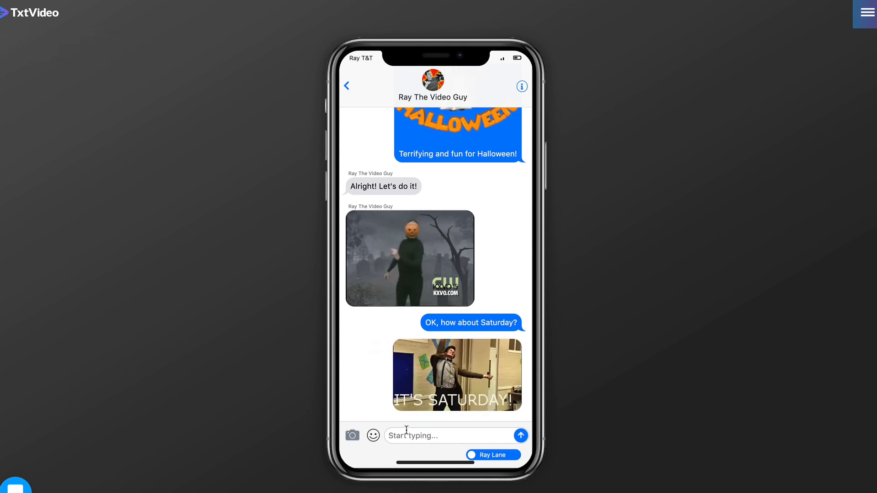
{"action": "mouse_move", "coordinate": [379, 397]}
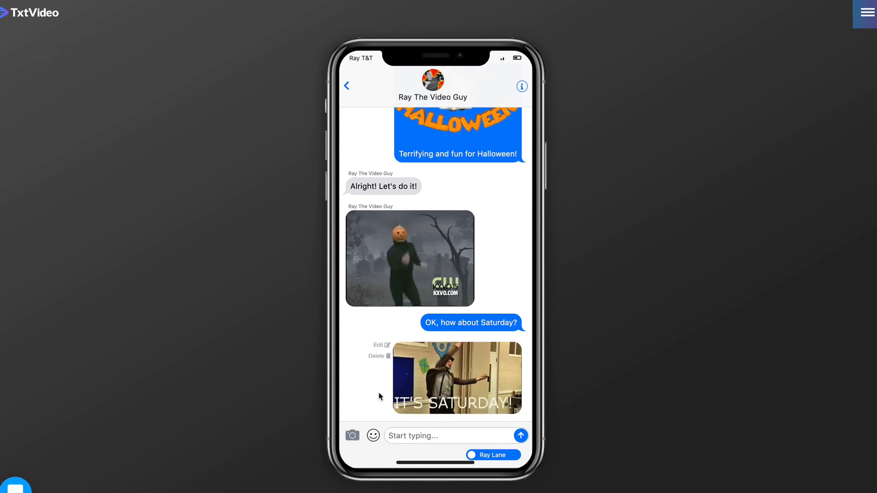
Add the reply "OK, let's do it!" with a sunglasses smiley emoji as the other participant in the escape room conversation
{"action": "left_click", "coordinate": [492, 456]}
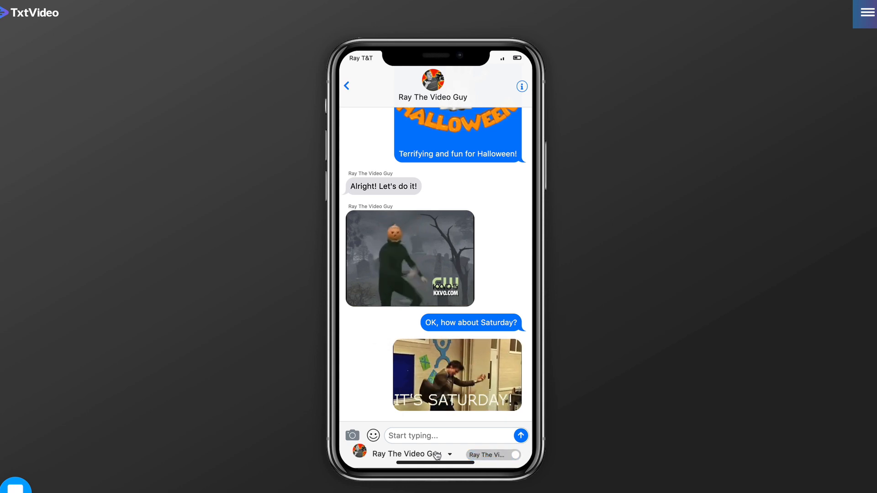
{"action": "left_click", "coordinate": [434, 436]}
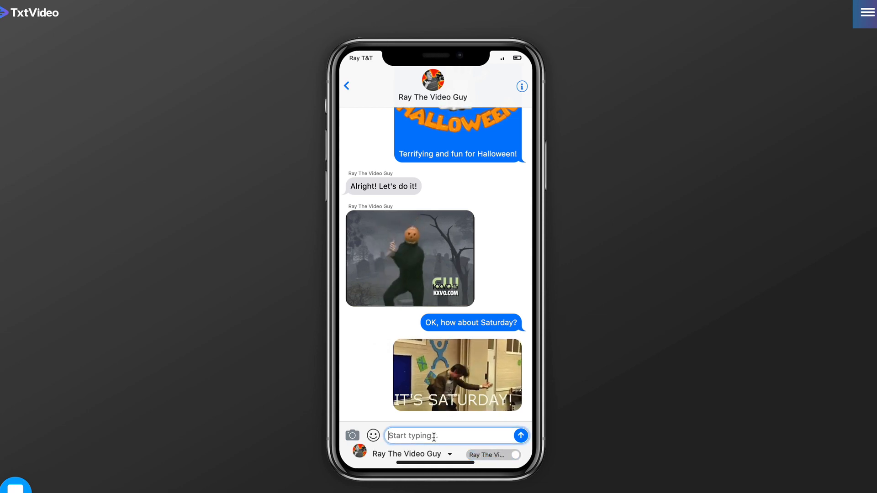
{"action": "type", "text": "OK, I"}
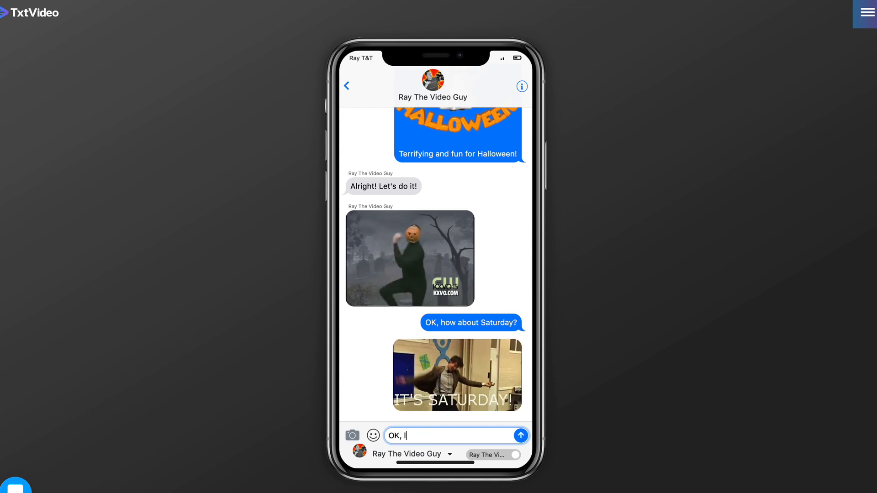
{"action": "type", "text": "et's do it!"}
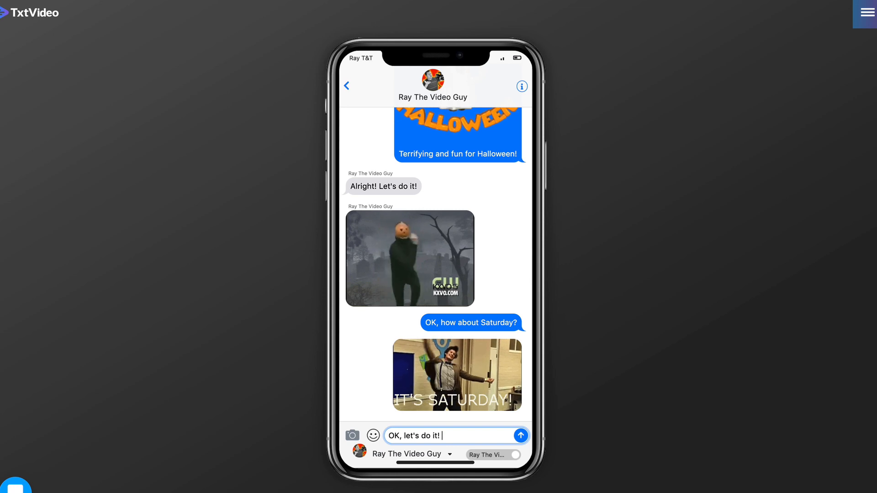
{"action": "left_click", "coordinate": [374, 435]}
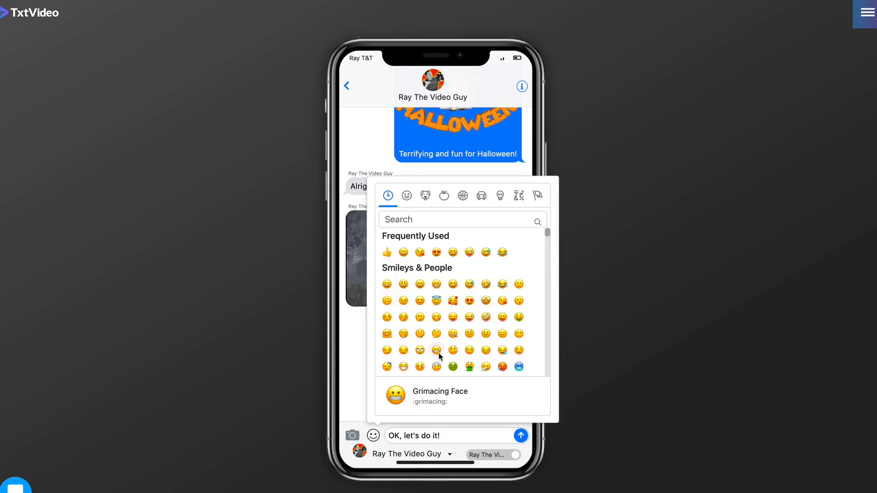
{"action": "scroll", "coordinate": [485, 344], "scroll_direction": "down", "scroll_amount": 3}
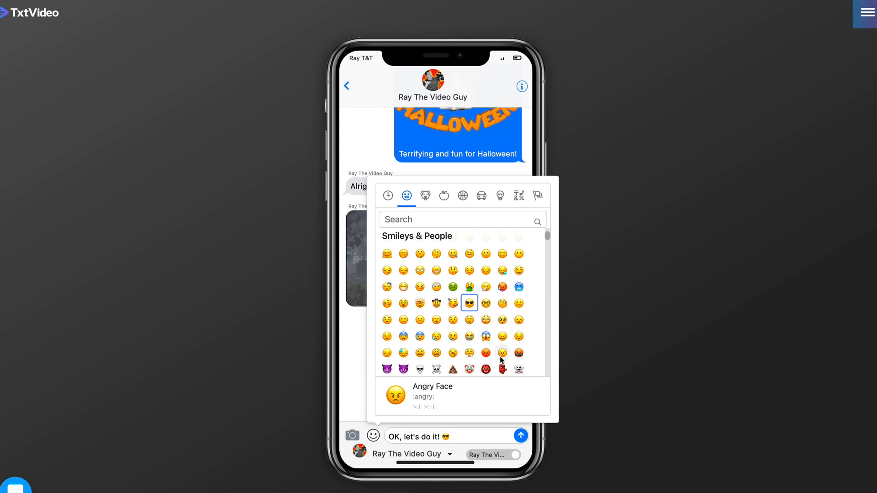
{"action": "left_click", "coordinate": [459, 436]}
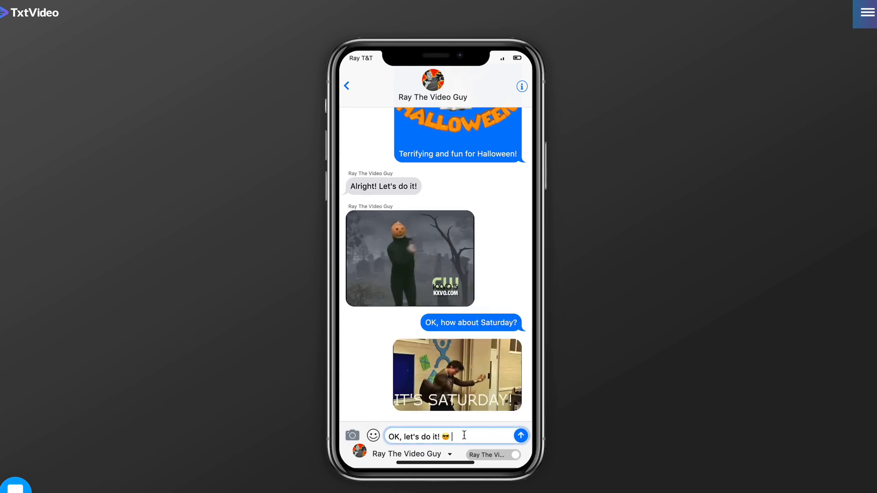
{"action": "left_click", "coordinate": [521, 437]}
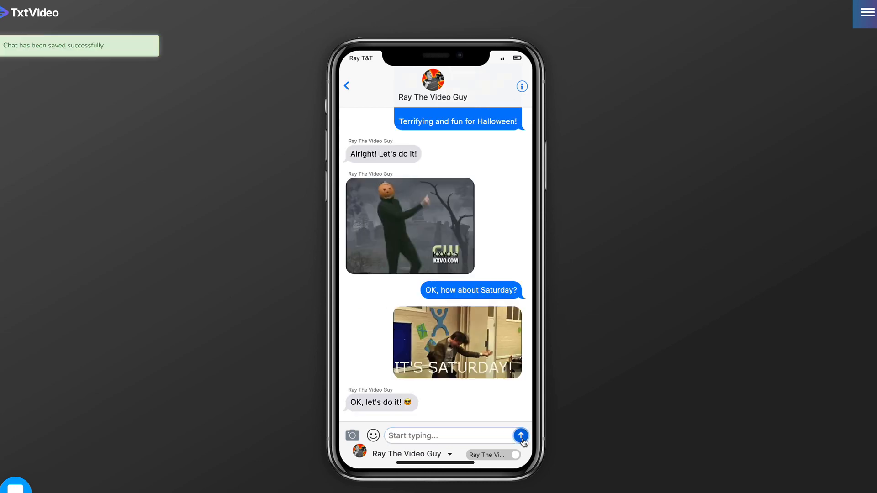
Search the stickers for "escape" and add the multicoloured "ESCAPE" lettering sticker as the other participant
{"action": "left_click", "coordinate": [352, 435]}
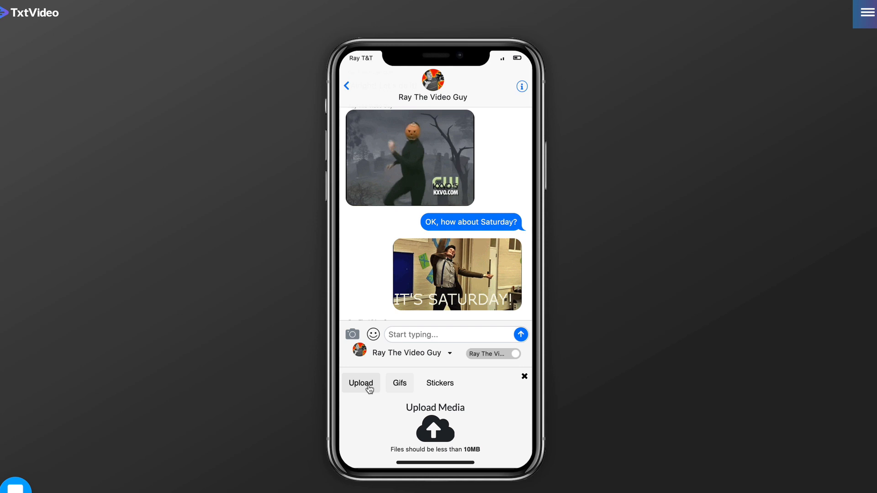
{"action": "left_click", "coordinate": [441, 386]}
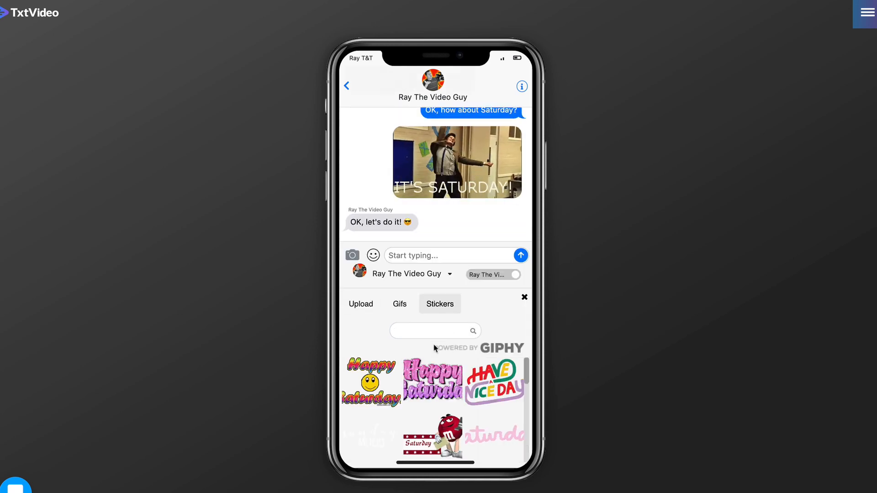
{"action": "scroll", "coordinate": [463, 424], "scroll_direction": "down", "scroll_amount": 5}
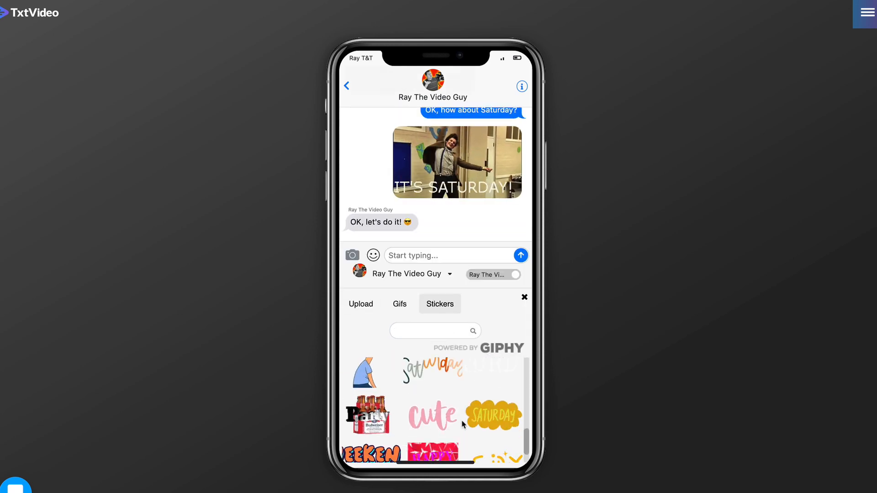
{"action": "scroll", "coordinate": [463, 424], "scroll_direction": "up", "scroll_amount": 5}
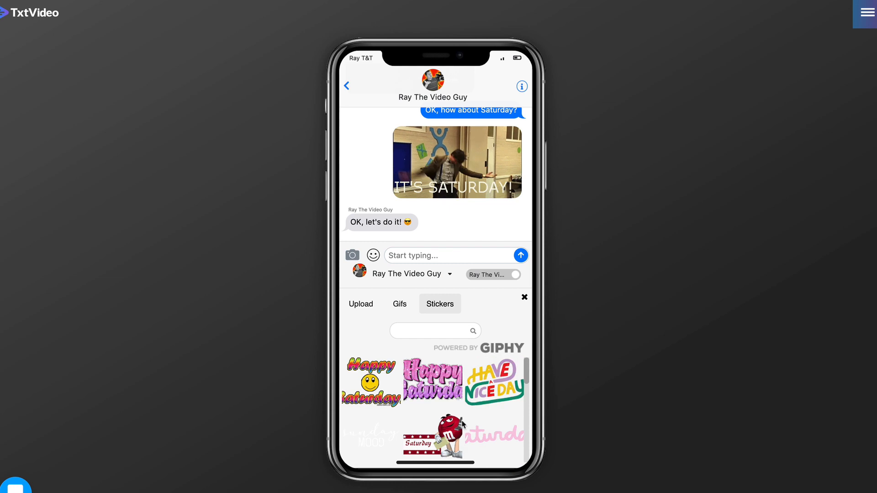
{"action": "left_click", "coordinate": [442, 332]}
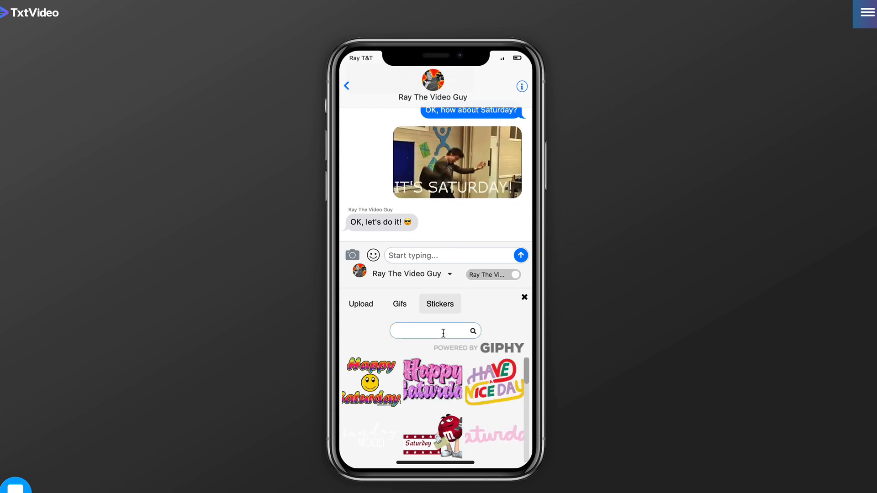
{"action": "type", "text": "escape"}
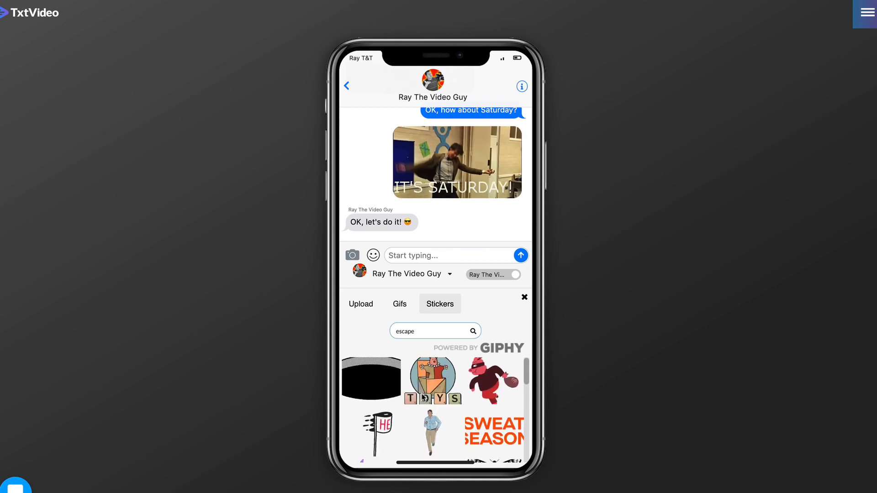
{"action": "scroll", "coordinate": [423, 397], "scroll_direction": "down", "scroll_amount": 2}
{"action": "scroll", "coordinate": [423, 397], "scroll_direction": "down", "scroll_amount": 3}
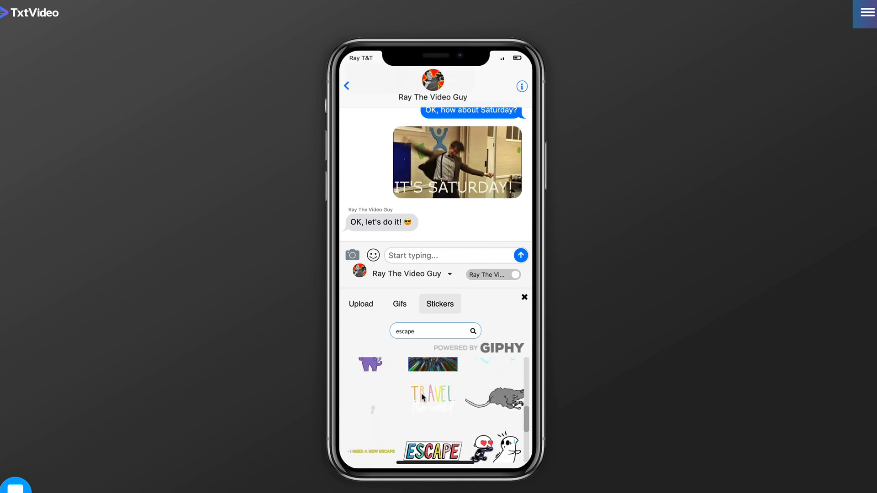
{"action": "scroll", "coordinate": [423, 397], "scroll_direction": "down", "scroll_amount": 1}
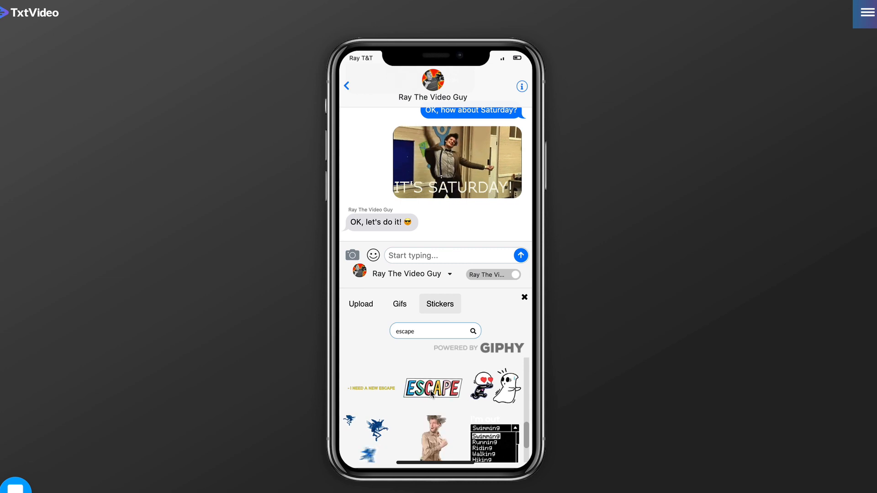
{"action": "left_click", "coordinate": [431, 392]}
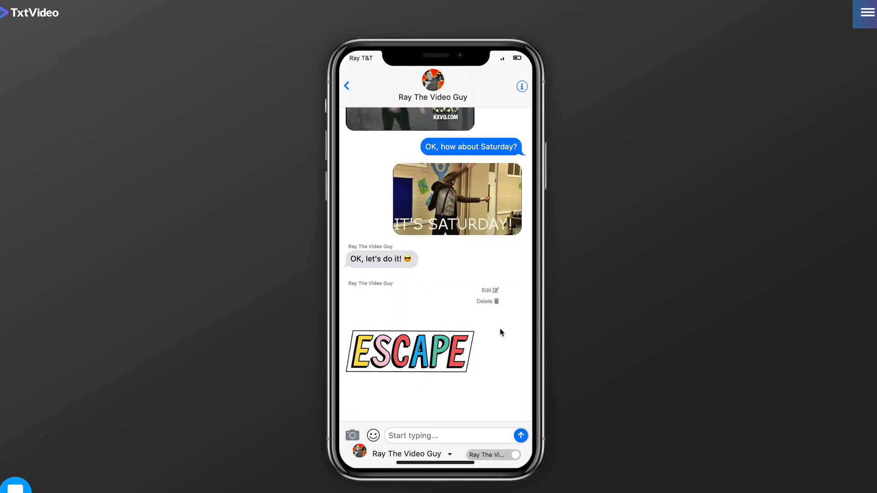
{"action": "scroll", "coordinate": [482, 333], "scroll_direction": "up", "scroll_amount": 10}
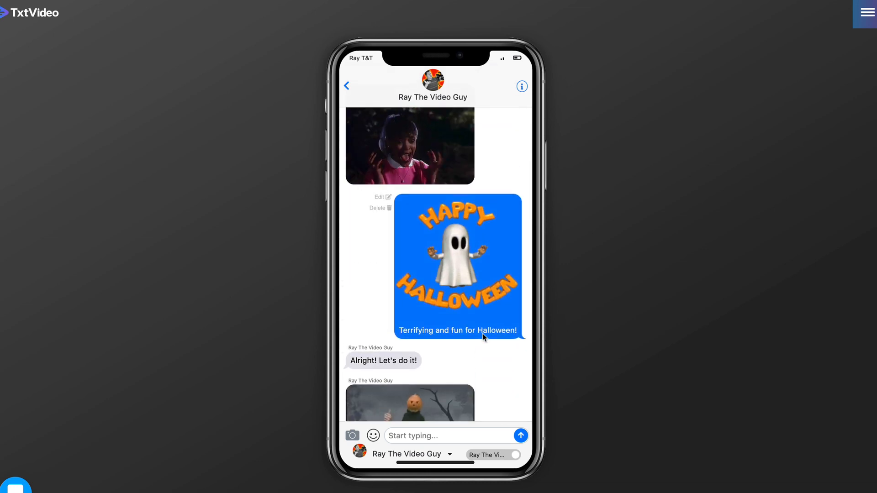
{"action": "scroll", "coordinate": [483, 336], "scroll_direction": "down", "scroll_amount": 8}
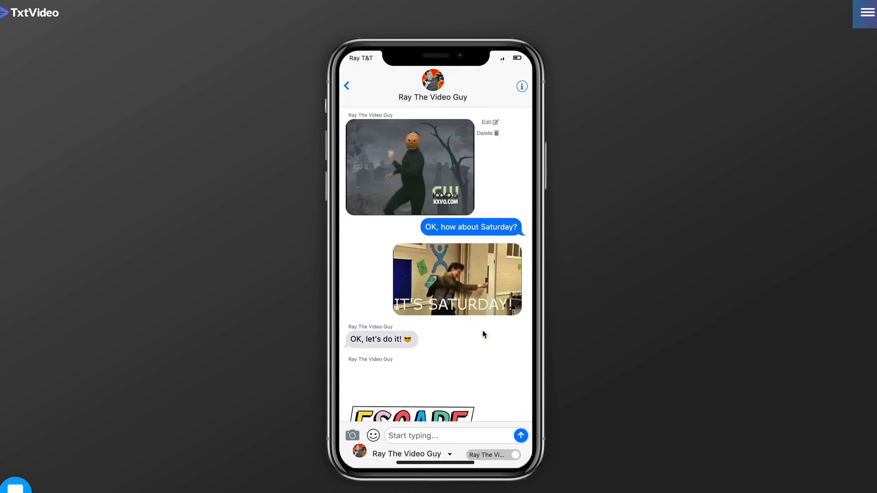
{"action": "left_click", "coordinate": [434, 465]}
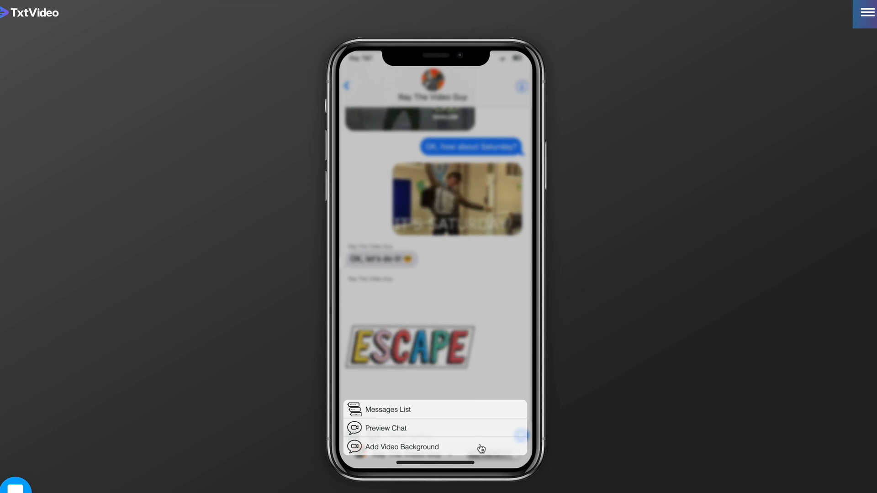
{"action": "left_click", "coordinate": [493, 366]}
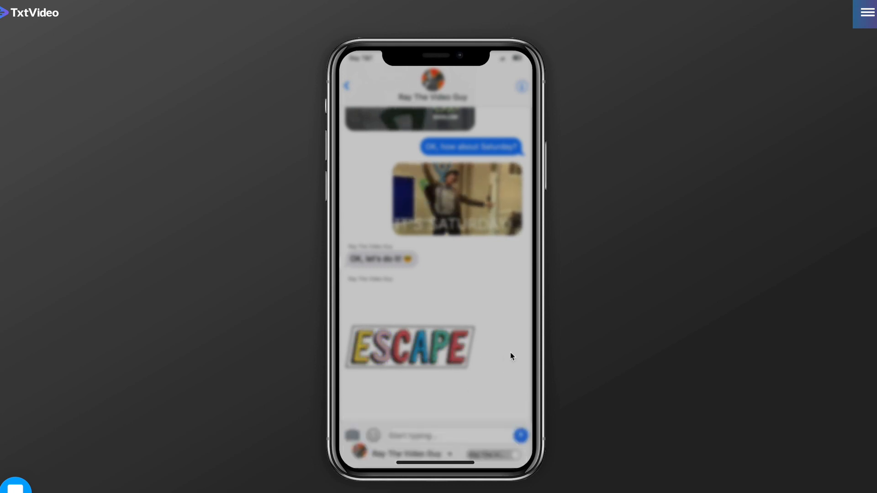
{"action": "scroll", "coordinate": [510, 315], "scroll_direction": "up", "scroll_amount": 15}
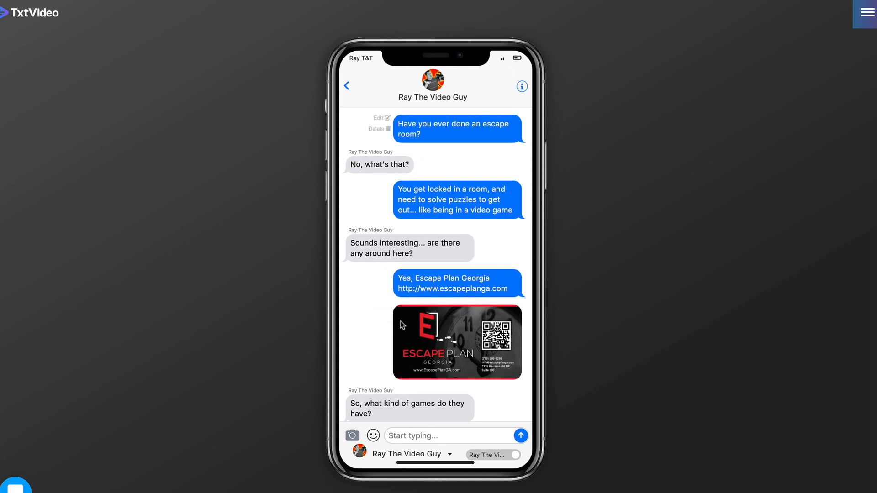
Open the settings of the escape room conversation and change the chat name to "Escape Room"
{"action": "left_click", "coordinate": [522, 86]}
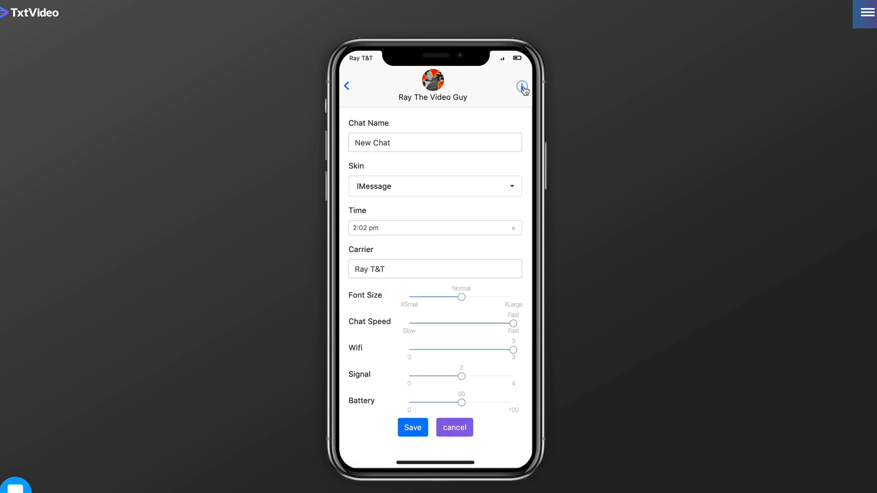
{"action": "triple_click", "coordinate": [392, 141]}
{"action": "type", "text": "E"}
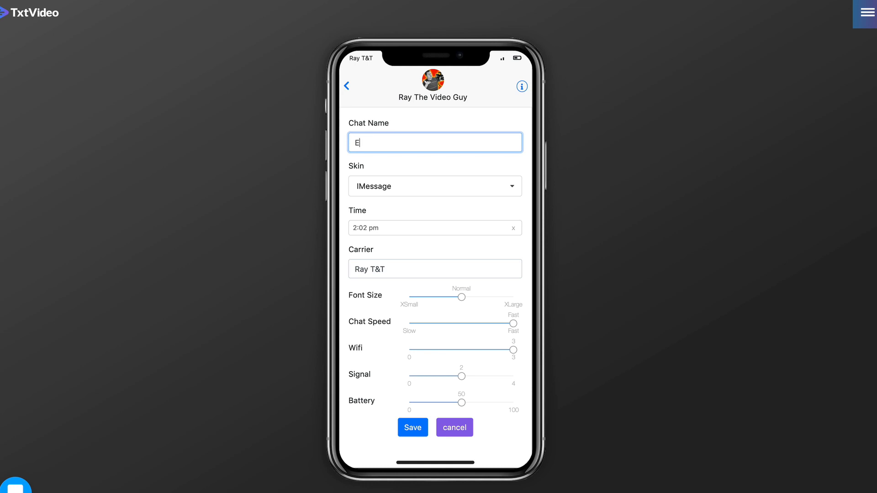
{"action": "type", "text": "scape Room"}
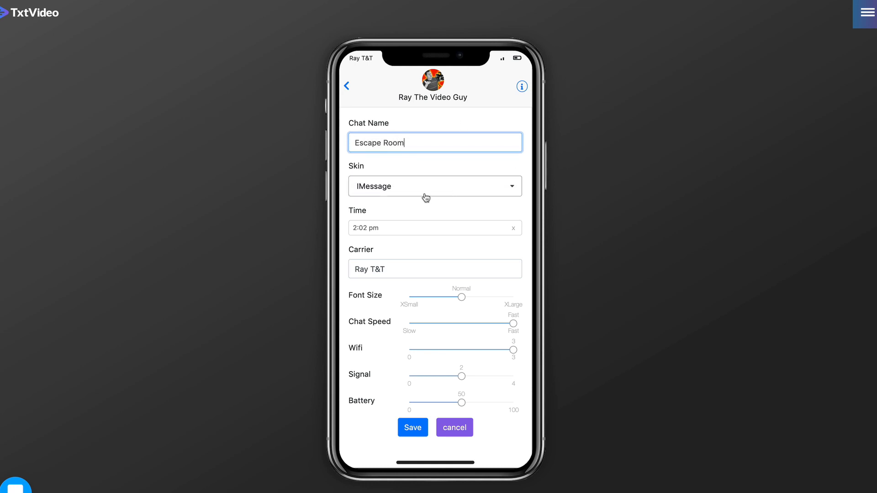
Set the chat's skin to Facebook and the battery level to 62, and save the settings
{"action": "left_click", "coordinate": [452, 193]}
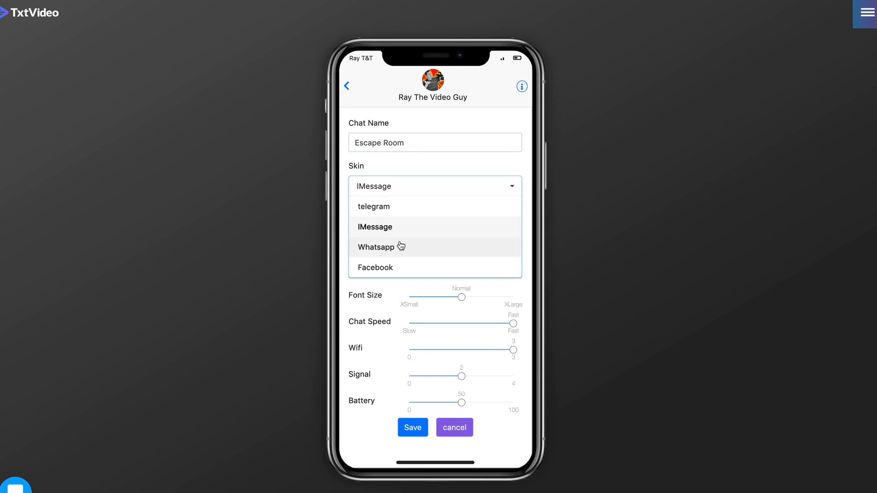
{"action": "left_click", "coordinate": [381, 270]}
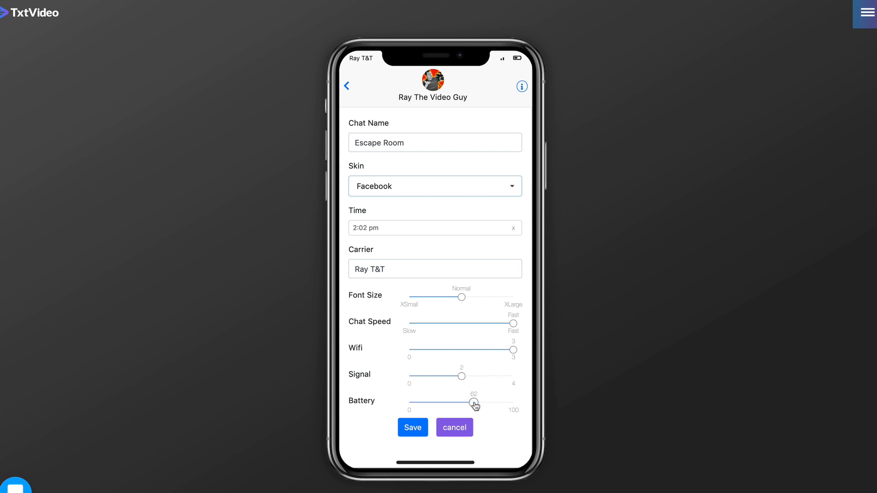
{"action": "left_click", "coordinate": [410, 428]}
Preview the Escape Room chat in the Facebook skin and return to the list of saved chats
{"action": "mouse_move", "coordinate": [474, 289]}
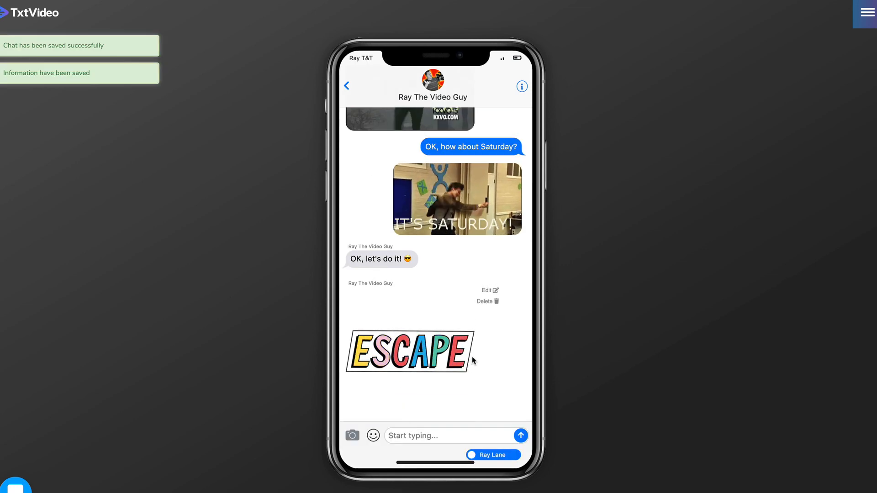
{"action": "left_click", "coordinate": [436, 462]}
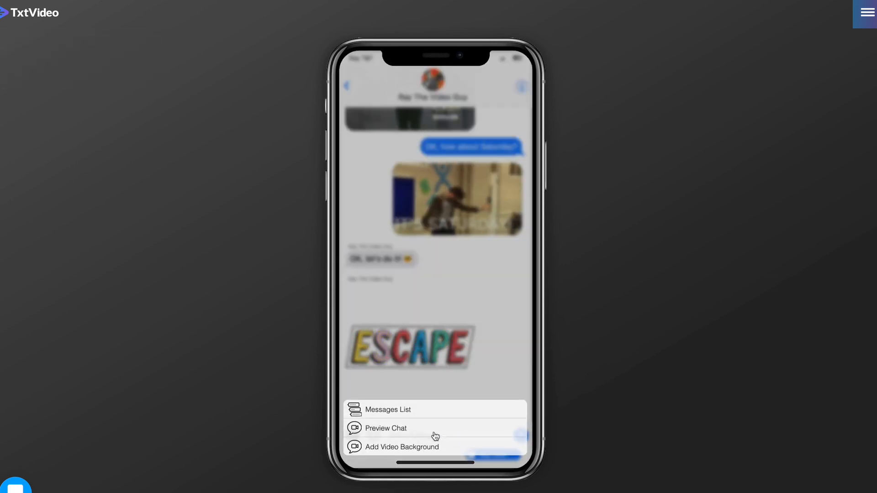
{"action": "left_click", "coordinate": [435, 431]}
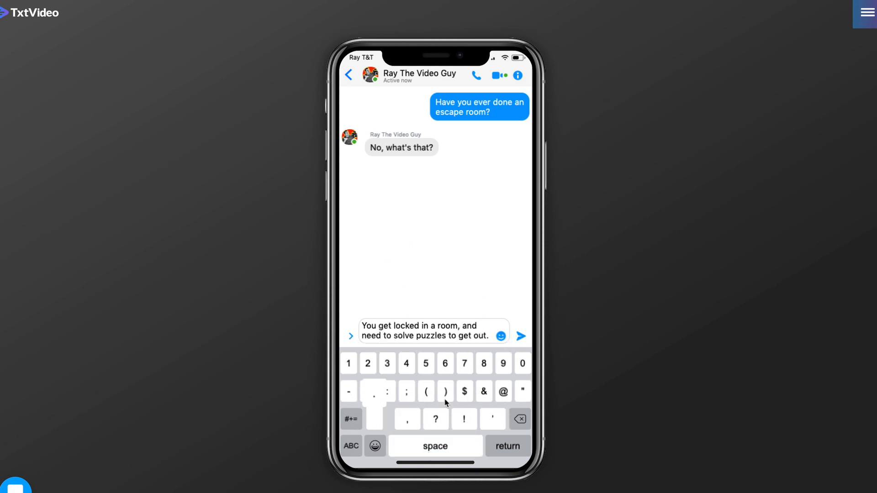
{"action": "left_click", "coordinate": [348, 89]}
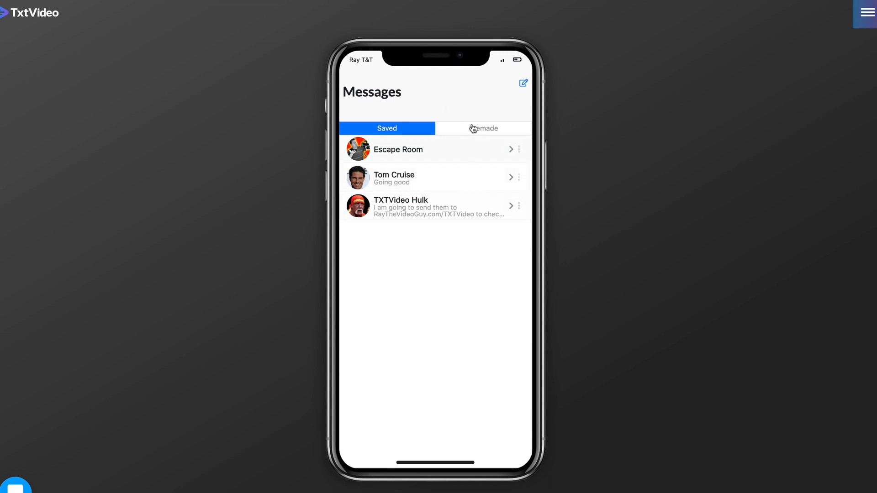
Create a new chat with the message "Hi" from the owner and the reply "Hey, whats up" from the Other participant
{"action": "left_click", "coordinate": [523, 85]}
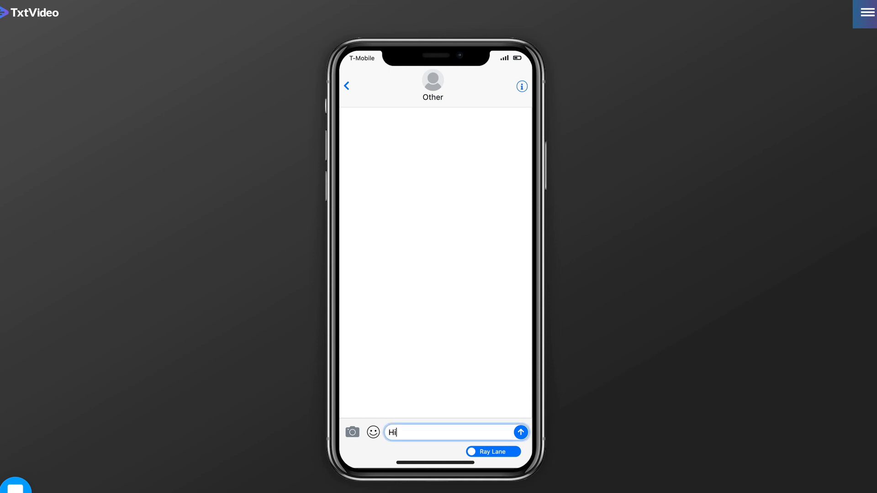
{"action": "left_click", "coordinate": [520, 434]}
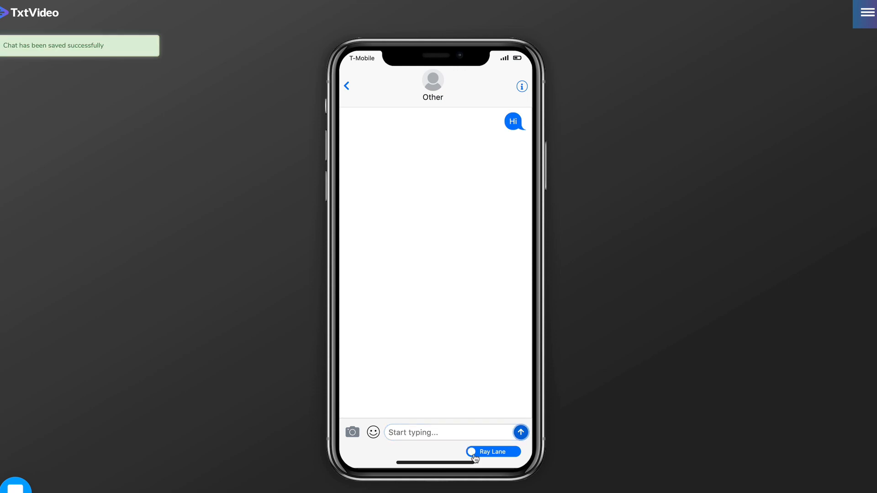
{"action": "left_click", "coordinate": [484, 451]}
{"action": "left_click", "coordinate": [441, 436]}
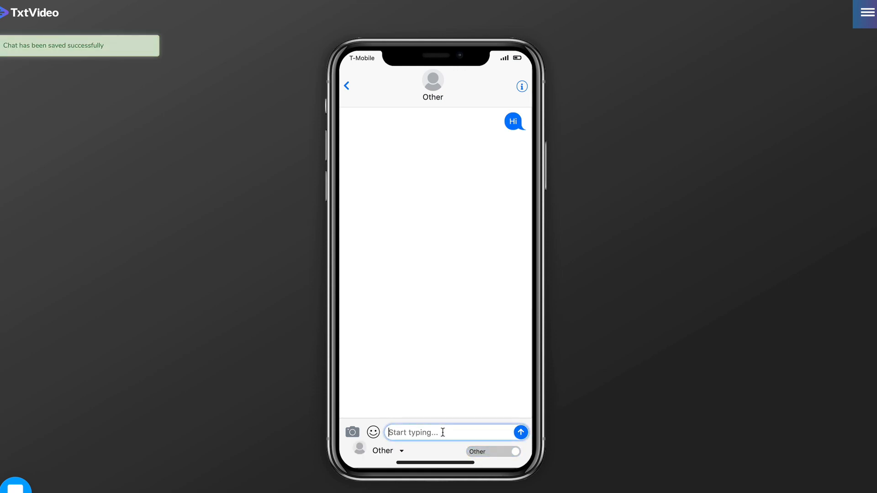
{"action": "type", "text": "Hey, whats up"}
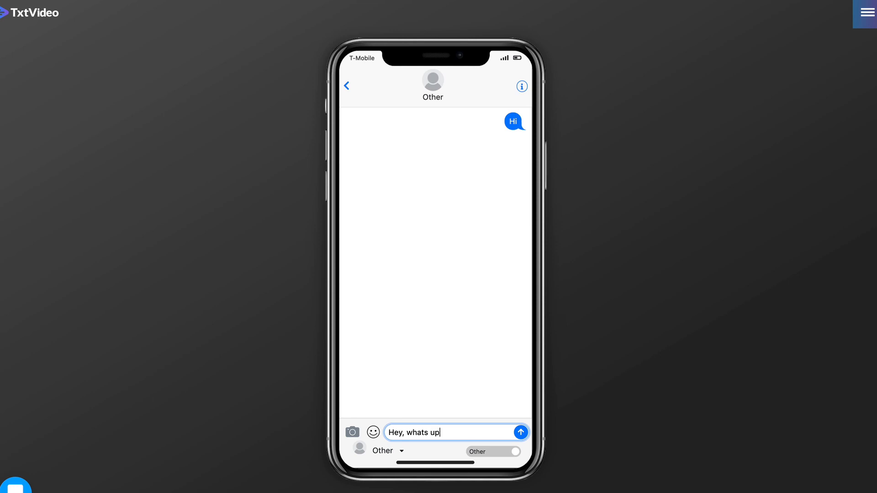
{"action": "left_click", "coordinate": [521, 433]}
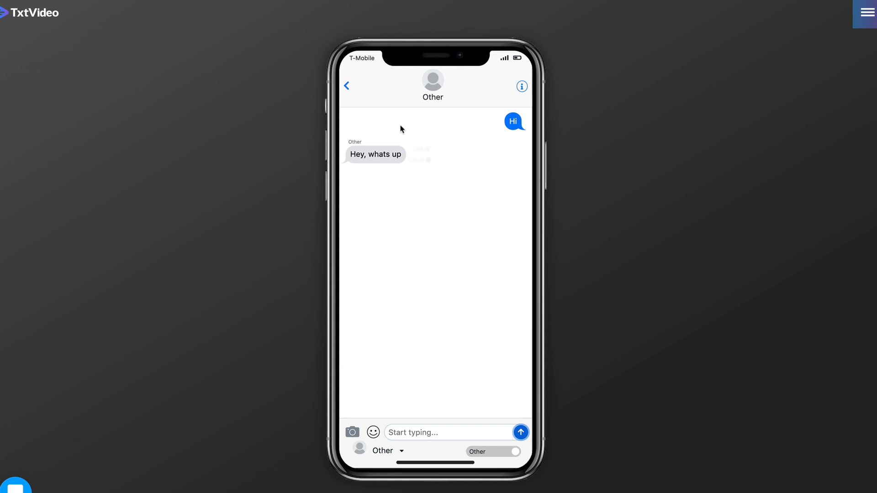
{"action": "mouse_move", "coordinate": [406, 159]}
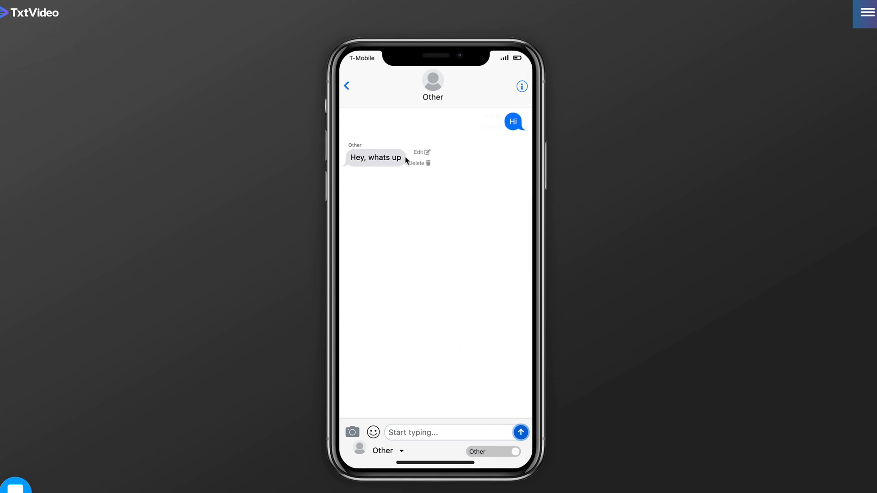
Open the recipient settings of the new chat and replace the recipient name "Other" with a first name
{"action": "left_click", "coordinate": [436, 82]}
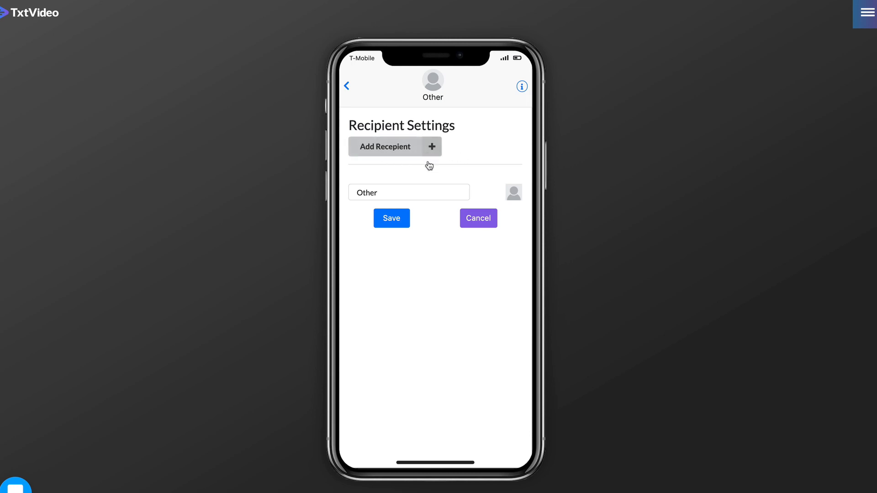
{"action": "left_click", "coordinate": [387, 193]}
{"action": "left_click_drag", "start_coordinate": [410, 192], "coordinate": [319, 184]}
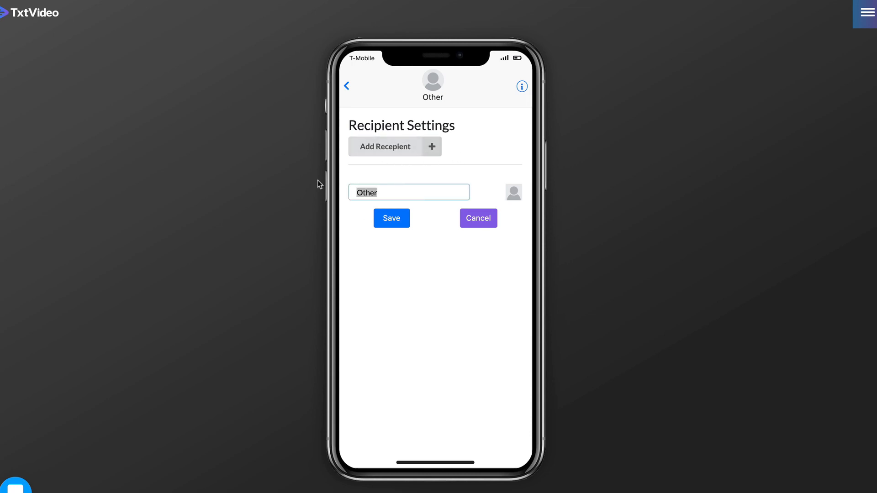
{"action": "type", "text": "Johnny"}
Start uploading a new display image for the recipient and look through the image and video files on the Desktop
{"action": "left_click", "coordinate": [517, 195]}
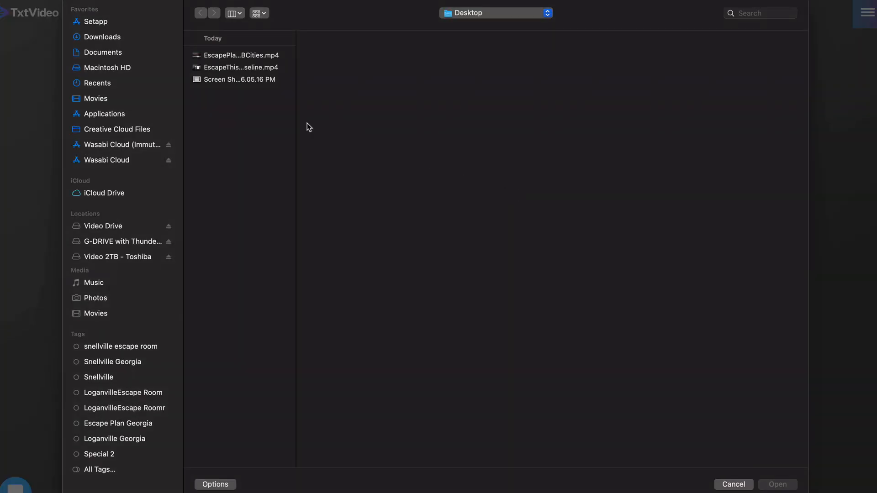
{"action": "left_click", "coordinate": [245, 81]}
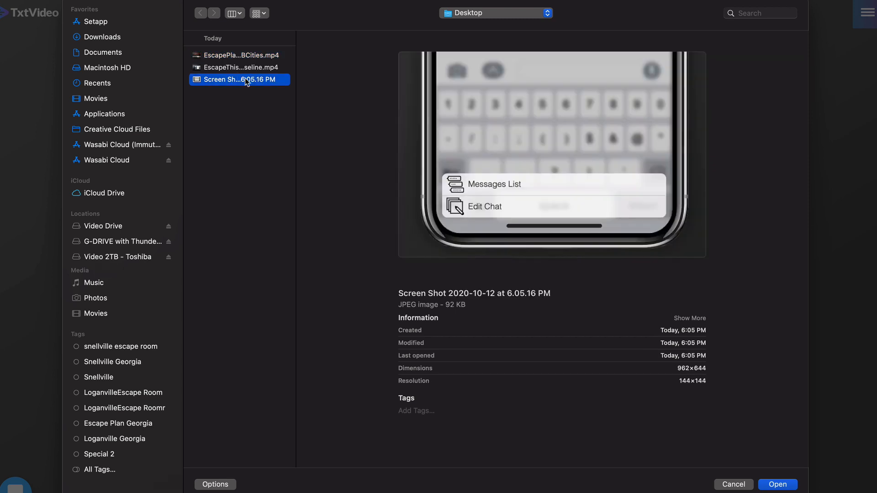
{"action": "left_click", "coordinate": [256, 68]}
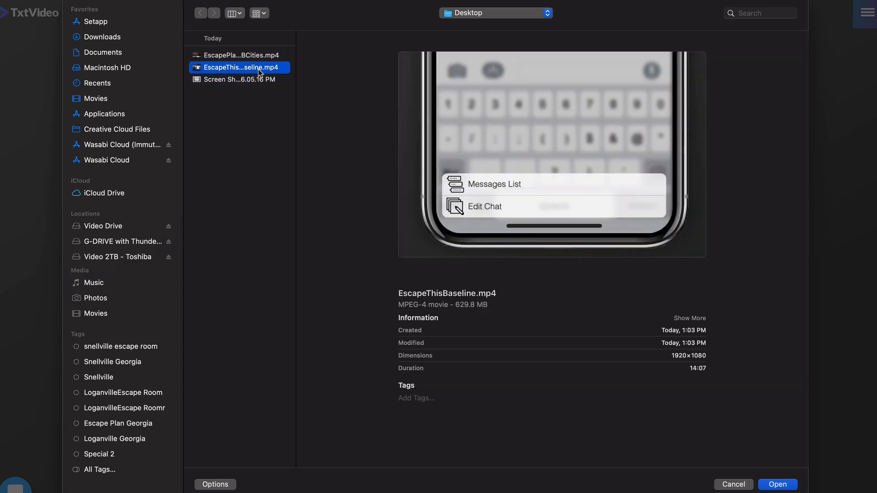
{"action": "left_click", "coordinate": [252, 56]}
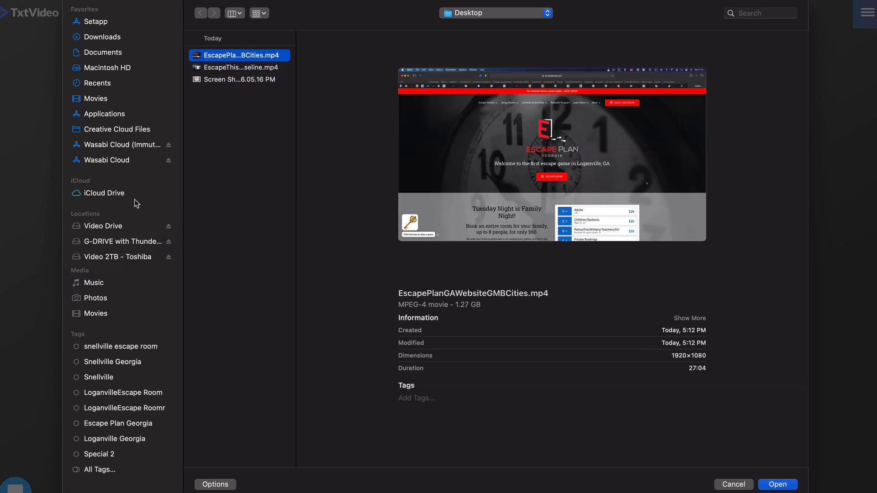
Choose IMG_2803.JPG from the Photos library as the recipient's display image and save the recipient settings
{"action": "left_click", "coordinate": [103, 303]}
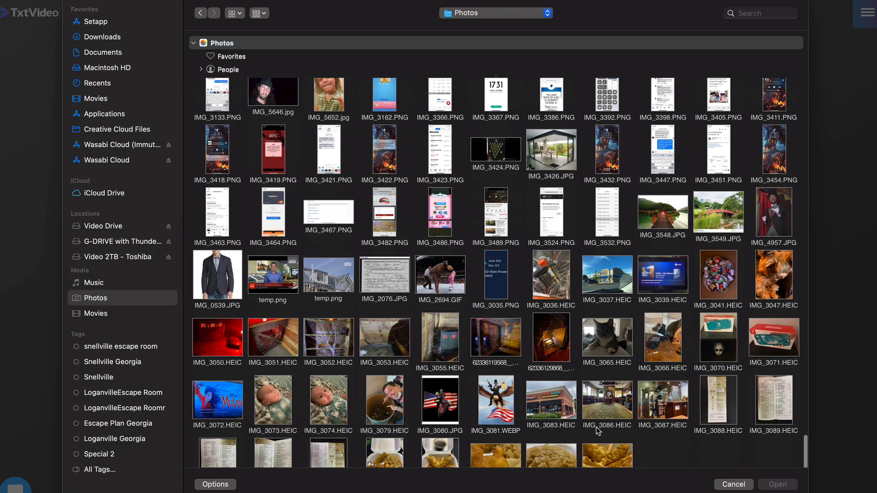
{"action": "scroll", "coordinate": [552, 354], "scroll_direction": "up", "scroll_amount": 1}
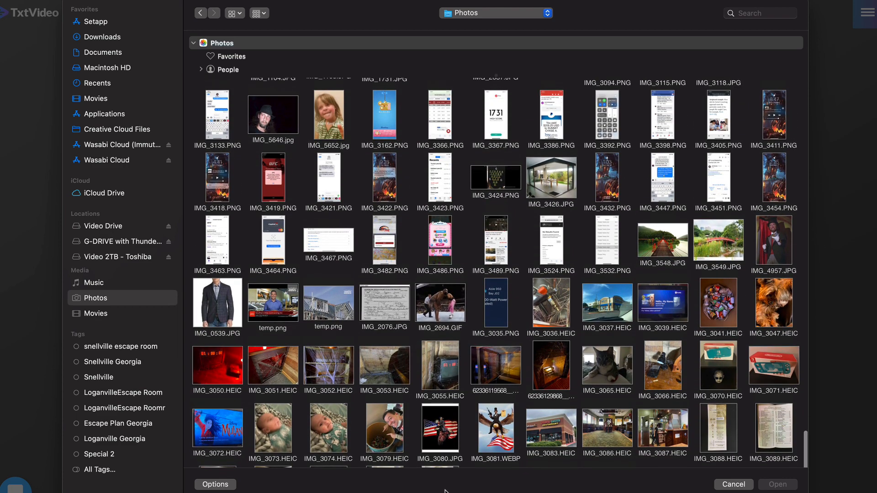
{"action": "scroll", "coordinate": [471, 365], "scroll_direction": "up", "scroll_amount": 7}
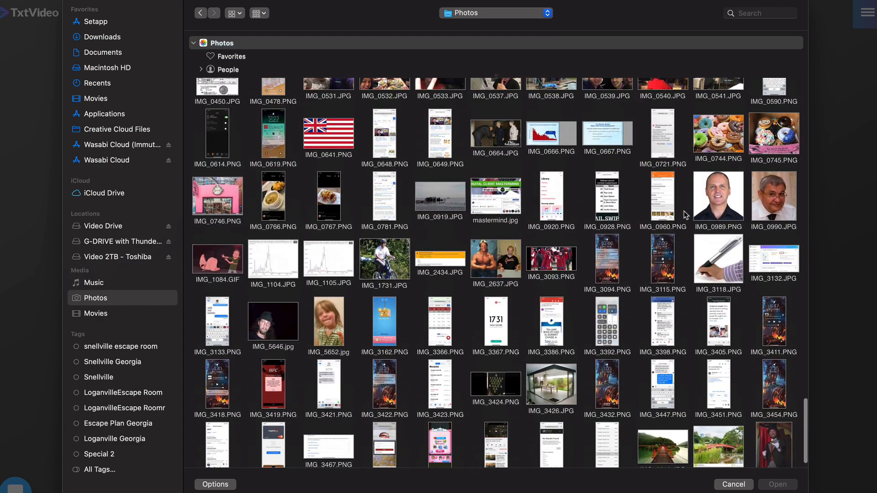
{"action": "scroll", "coordinate": [691, 214], "scroll_direction": "up", "scroll_amount": 2}
{"action": "scroll", "coordinate": [692, 214], "scroll_direction": "up", "scroll_amount": 7}
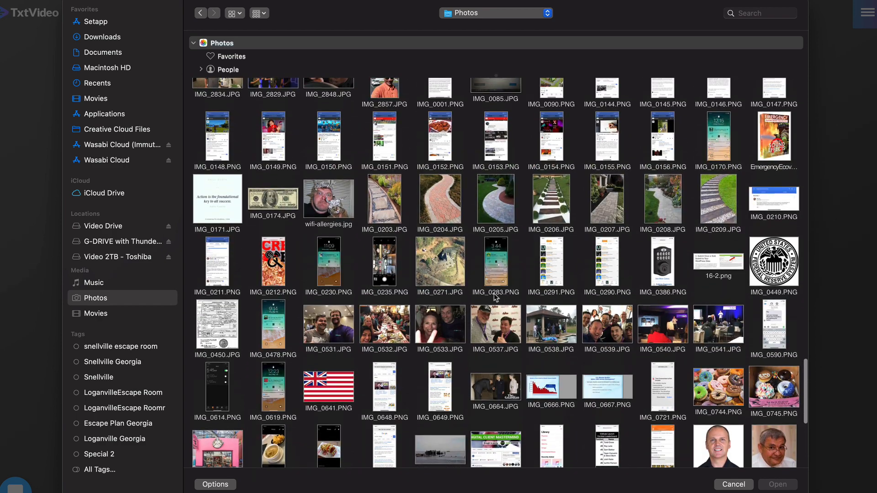
{"action": "scroll", "coordinate": [548, 208], "scroll_direction": "up", "scroll_amount": 4}
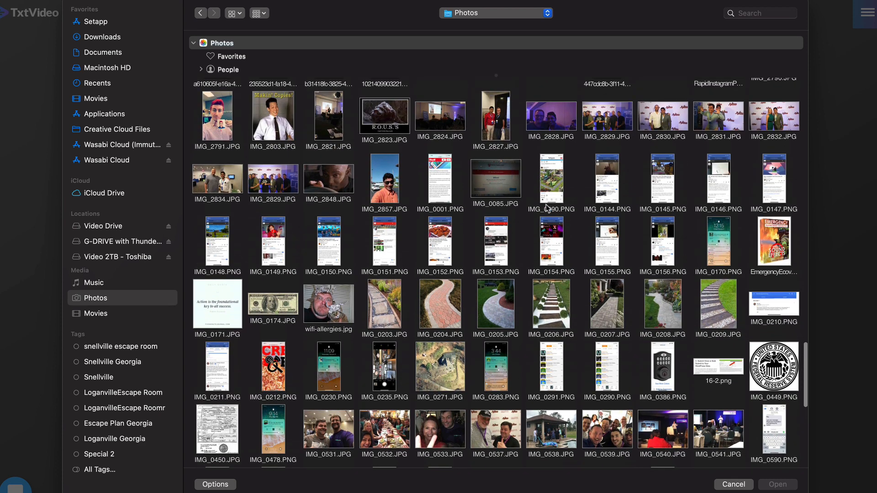
{"action": "left_click", "coordinate": [276, 117]}
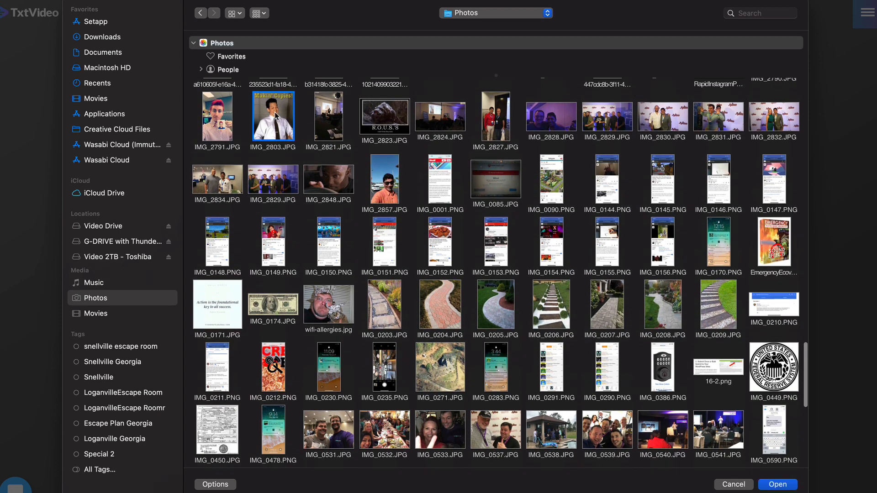
{"action": "left_click", "coordinate": [785, 487]}
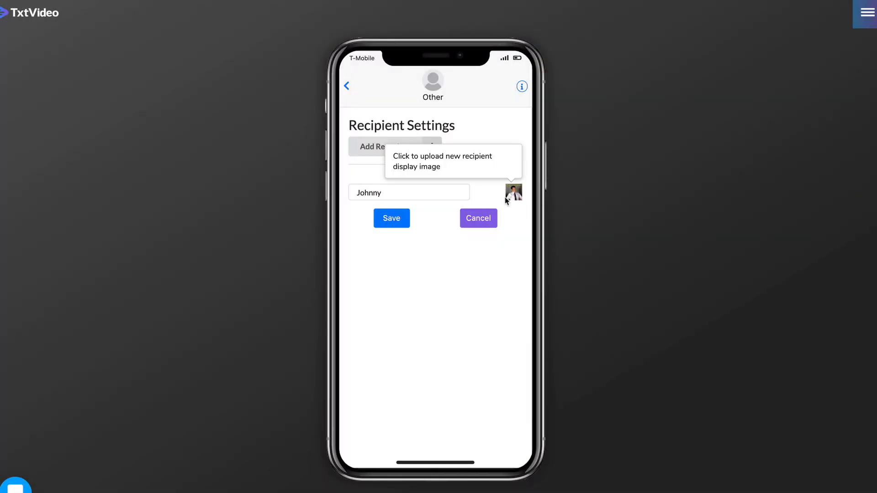
{"action": "left_click", "coordinate": [396, 221]}
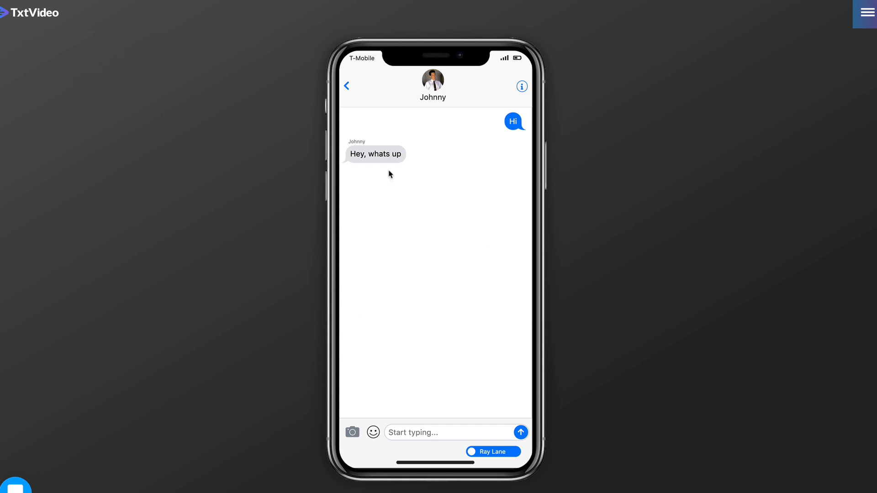
Return to the chat list and look through the premade chat templates
{"action": "left_click", "coordinate": [347, 87]}
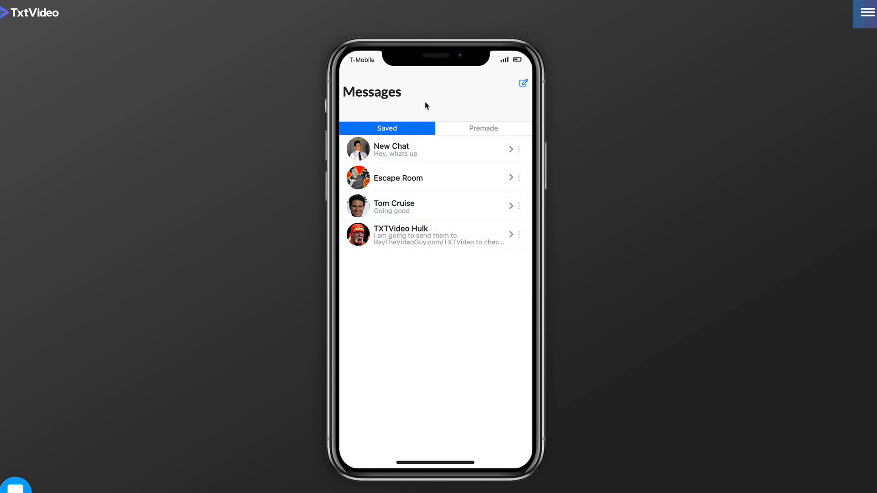
{"action": "left_click", "coordinate": [481, 133]}
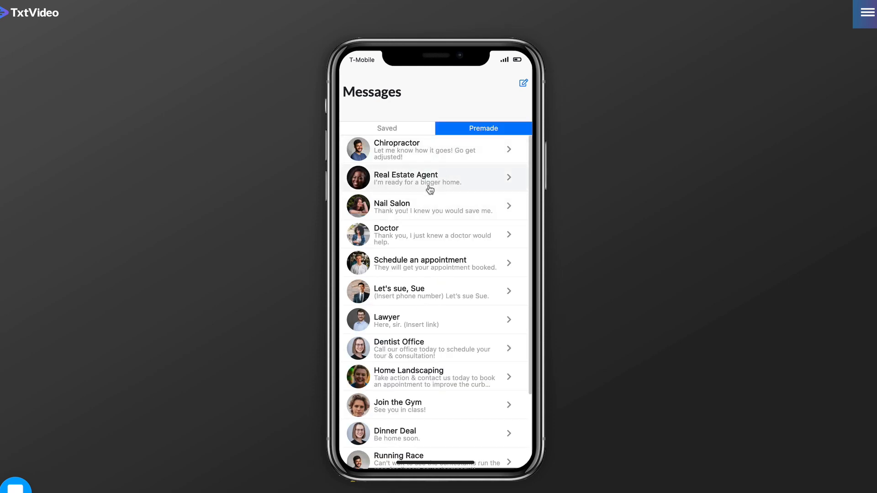
{"action": "scroll", "coordinate": [430, 190], "scroll_direction": "down", "scroll_amount": 1}
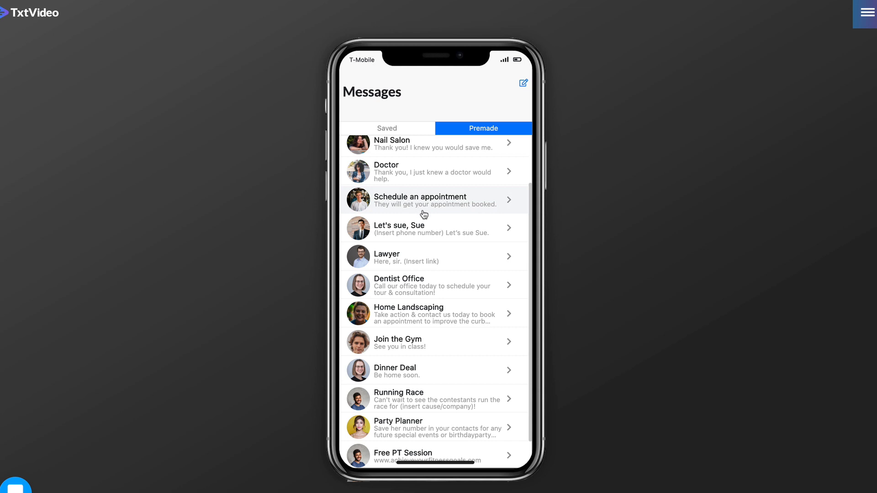
{"action": "scroll", "coordinate": [433, 234], "scroll_direction": "down", "scroll_amount": 1}
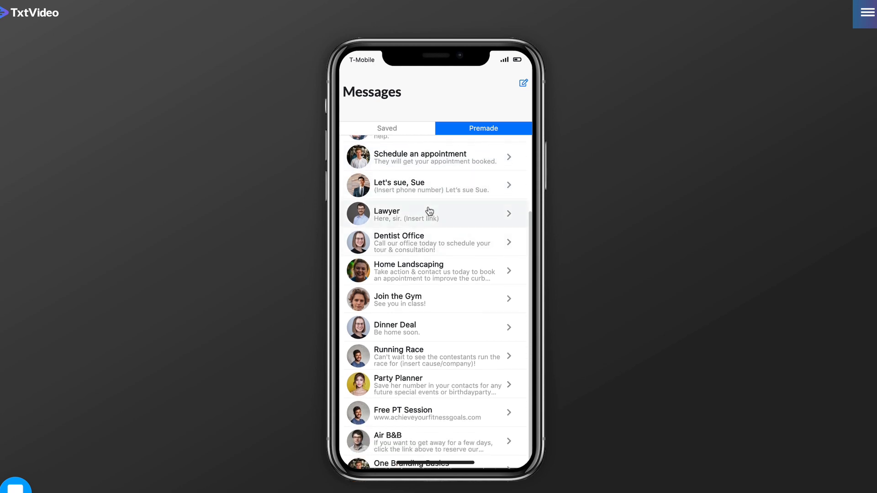
{"action": "scroll", "coordinate": [429, 211], "scroll_direction": "down", "scroll_amount": 1}
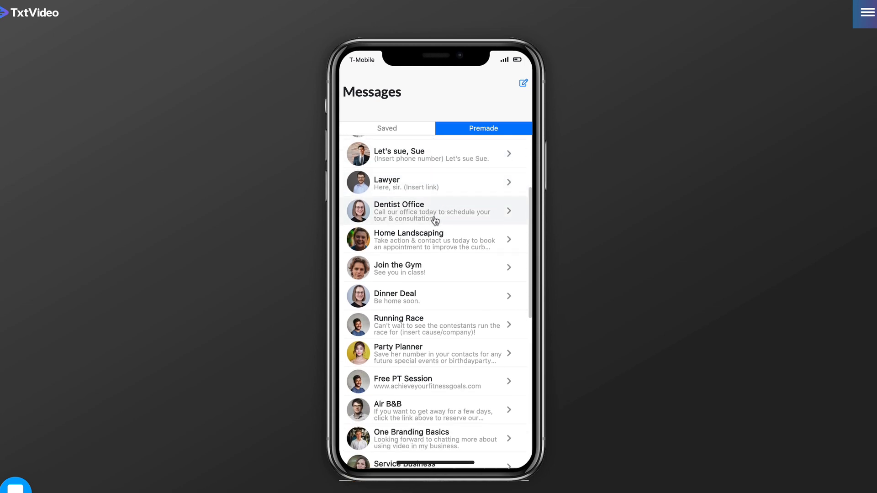
{"action": "scroll", "coordinate": [442, 338], "scroll_direction": "down", "scroll_amount": 9}
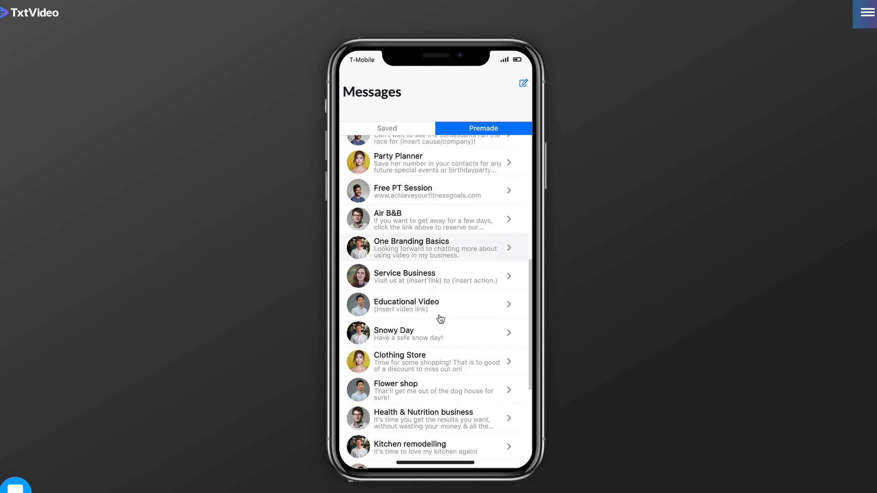
{"action": "scroll", "coordinate": [439, 208], "scroll_direction": "up", "scroll_amount": 12}
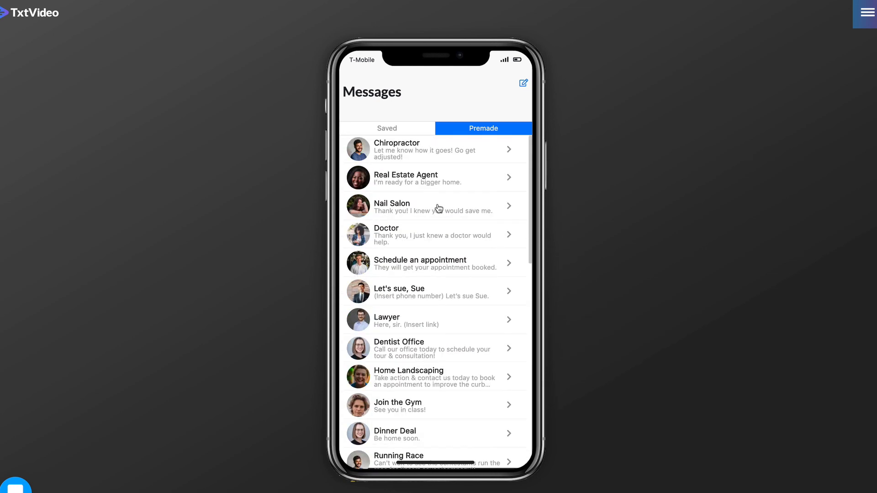
Open the premade Chiropractor chat and read through its messages and insert placeholders
{"action": "left_click", "coordinate": [412, 151]}
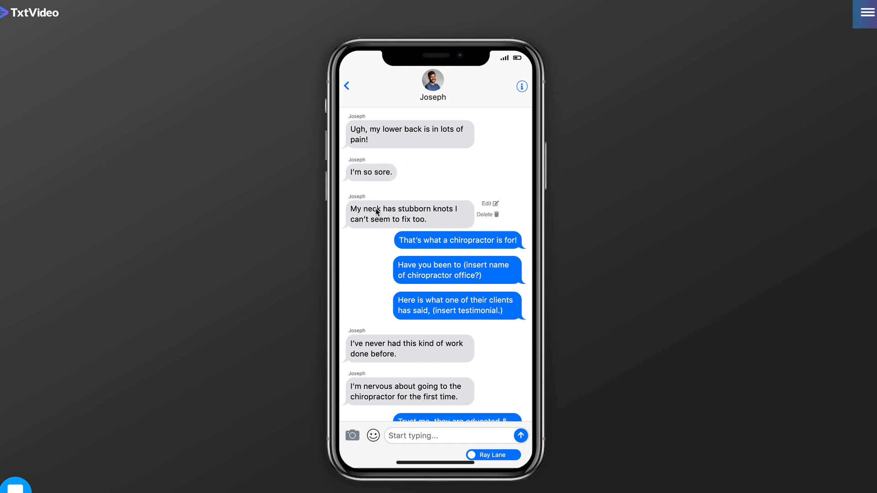
{"action": "scroll", "coordinate": [452, 256], "scroll_direction": "down", "scroll_amount": 4}
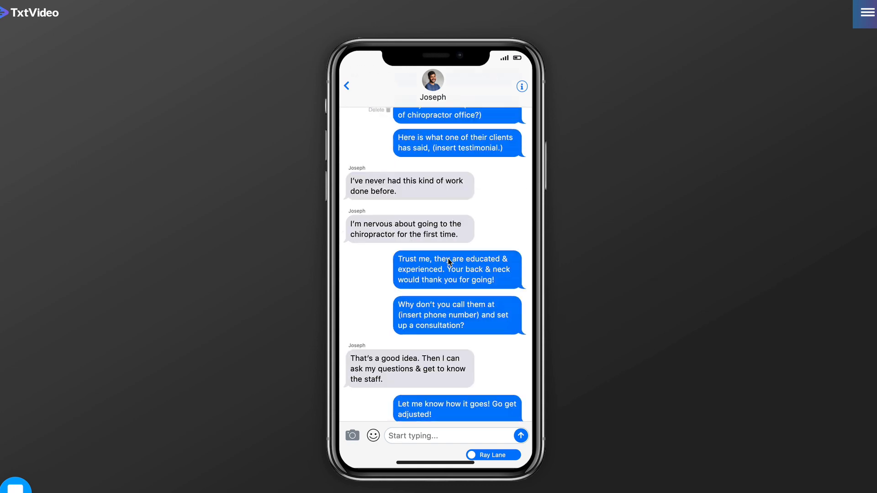
{"action": "scroll", "coordinate": [450, 261], "scroll_direction": "up", "scroll_amount": 4}
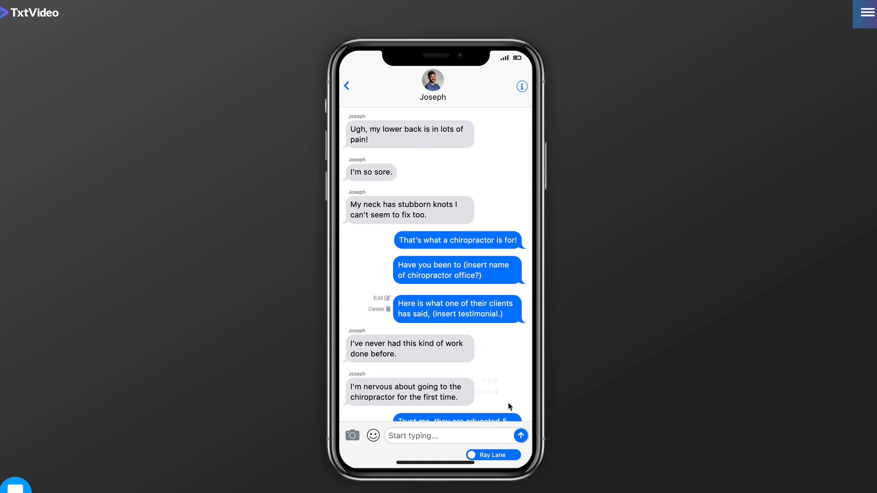
{"action": "scroll", "coordinate": [478, 363], "scroll_direction": "down", "scroll_amount": 4}
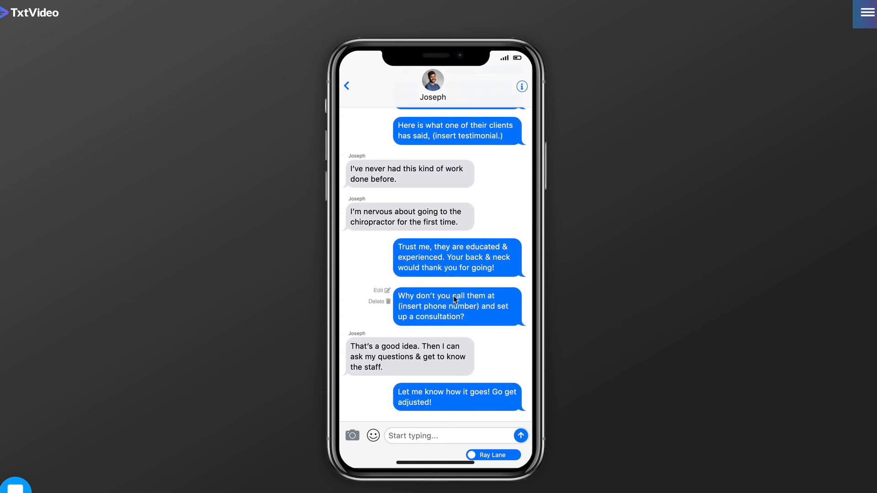
{"action": "scroll", "coordinate": [453, 295], "scroll_direction": "up", "scroll_amount": 1}
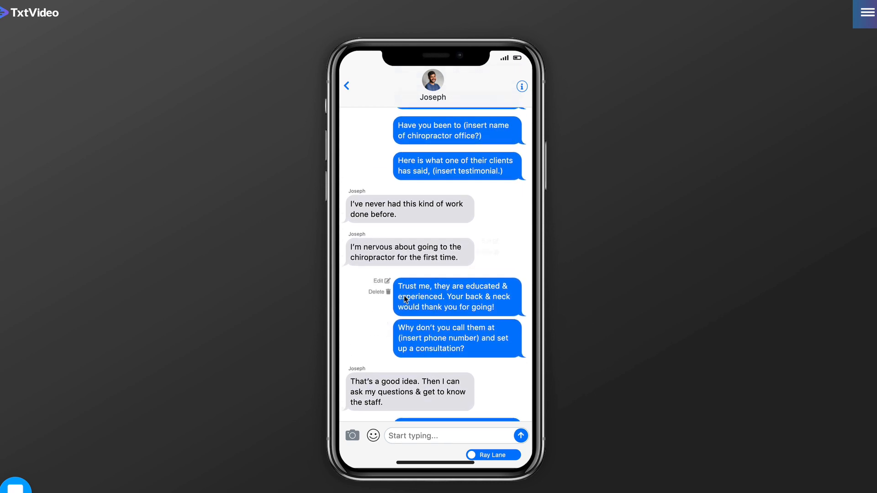
Remove the exclamation mark from the end of the "Trust me, they are educated & experienced" message and save it, reviewing the conversation
{"action": "left_click", "coordinate": [377, 282]}
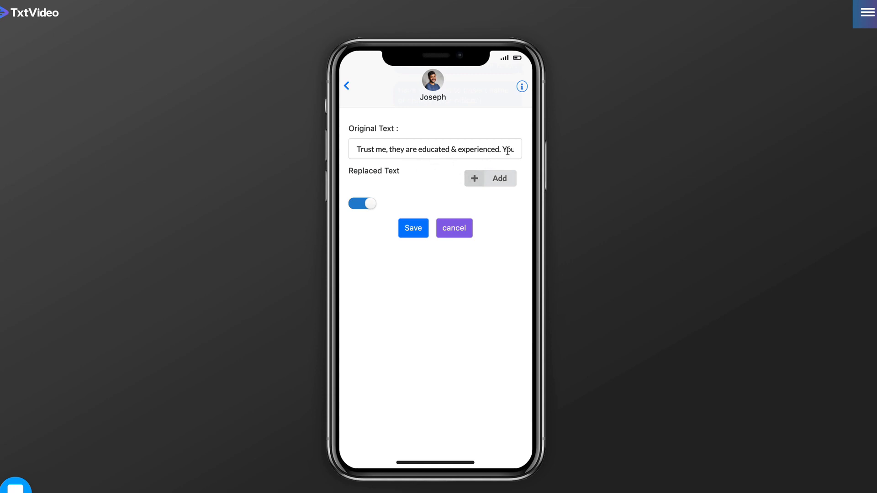
{"action": "left_click_drag", "start_coordinate": [507, 151], "coordinate": [580, 157]}
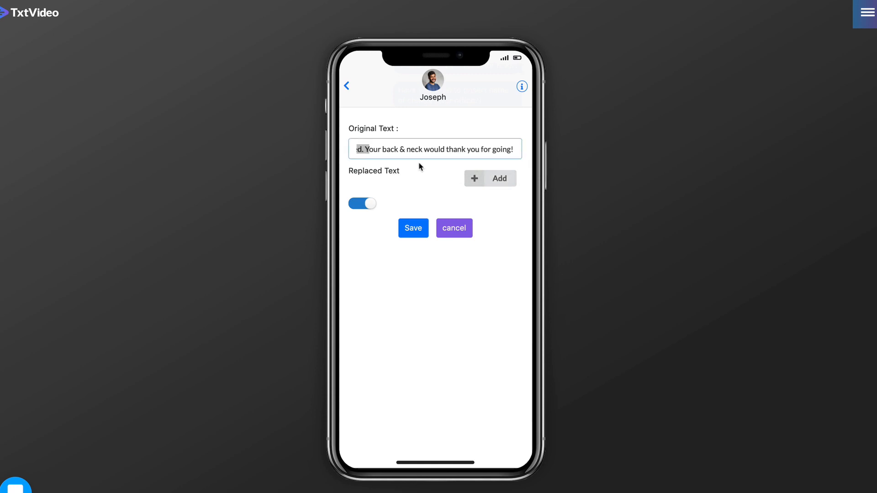
{"action": "left_click", "coordinate": [521, 150]}
{"action": "key", "text": "BackSpace"}
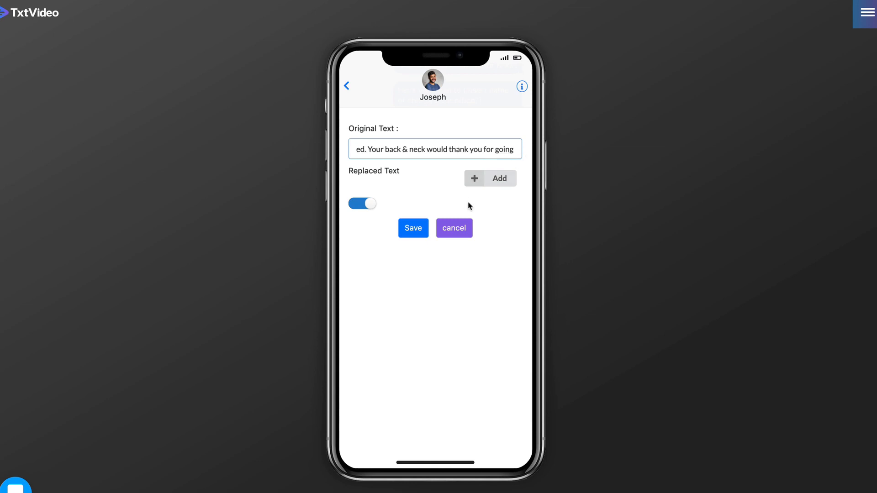
{"action": "left_click", "coordinate": [413, 228]}
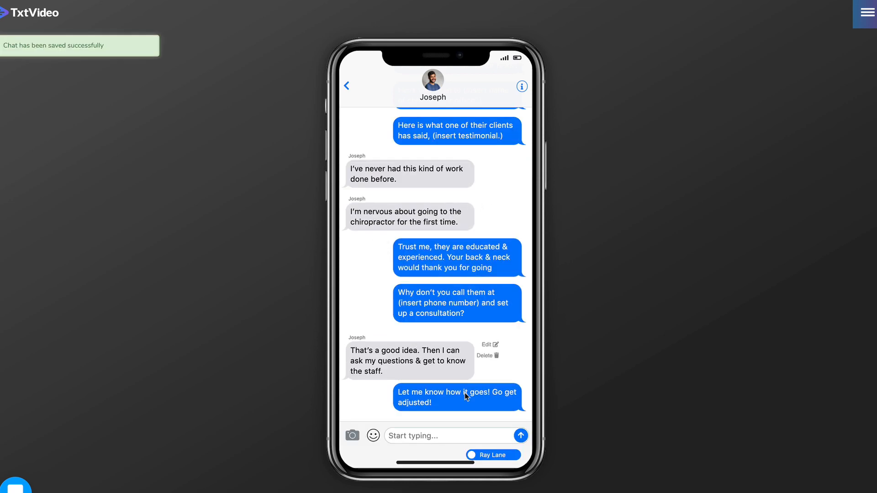
{"action": "scroll", "coordinate": [462, 287], "scroll_direction": "up", "scroll_amount": 4}
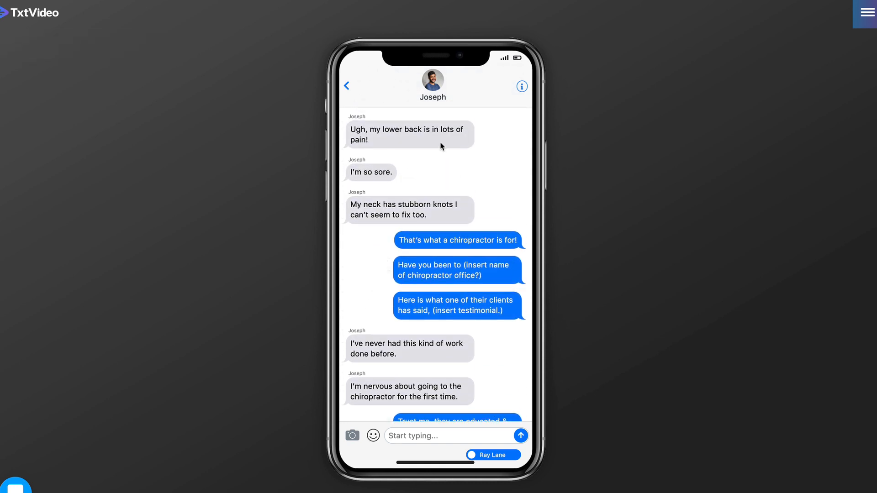
Return to the saved chats and open the Escape Room chat, looking through its messages and images
{"action": "left_click", "coordinate": [348, 87]}
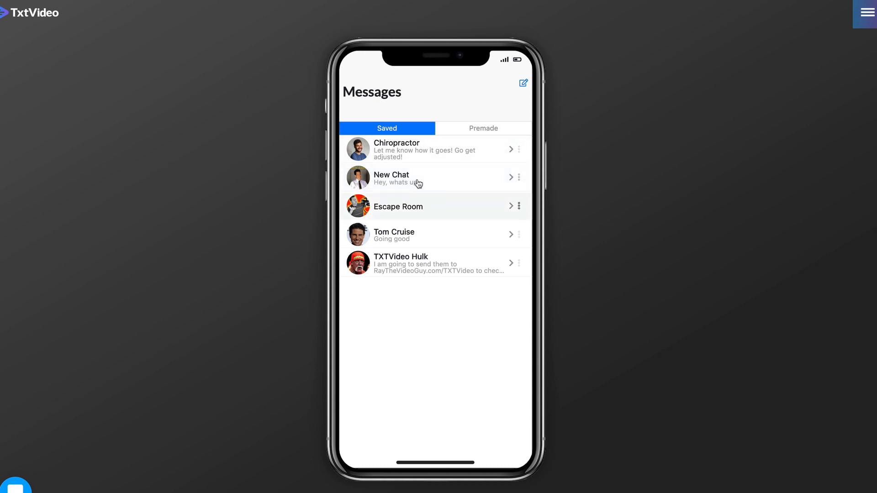
{"action": "left_click", "coordinate": [402, 209]}
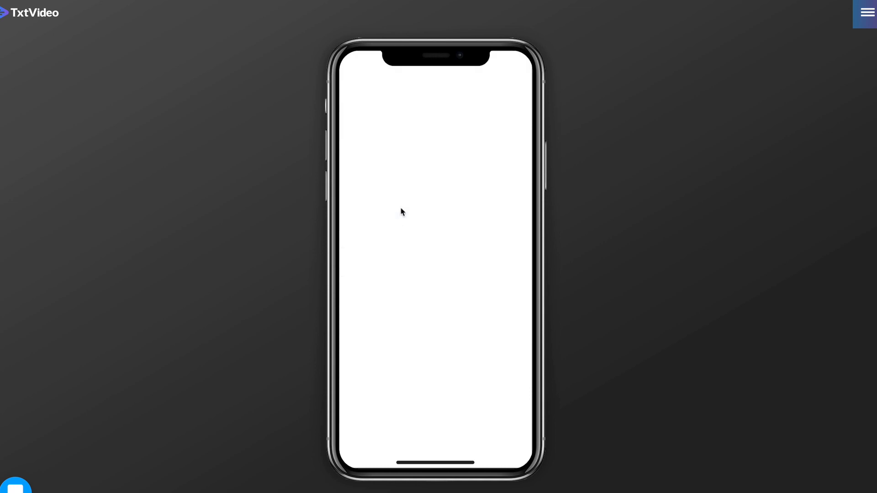
{"action": "scroll", "coordinate": [443, 297], "scroll_direction": "down", "scroll_amount": 2}
{"action": "scroll", "coordinate": [443, 298], "scroll_direction": "down", "scroll_amount": 3}
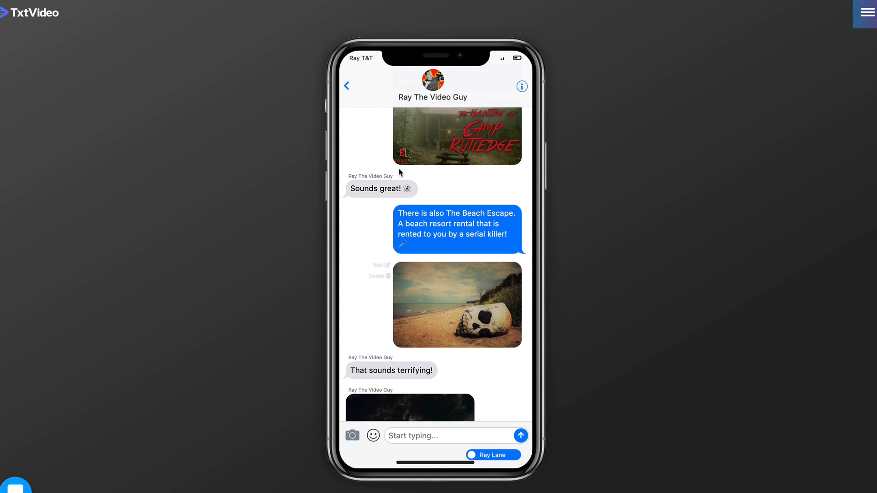
Open the video backgrounds for the Escape Room chat and play the conversation over the Martin02 background
{"action": "left_click", "coordinate": [462, 463]}
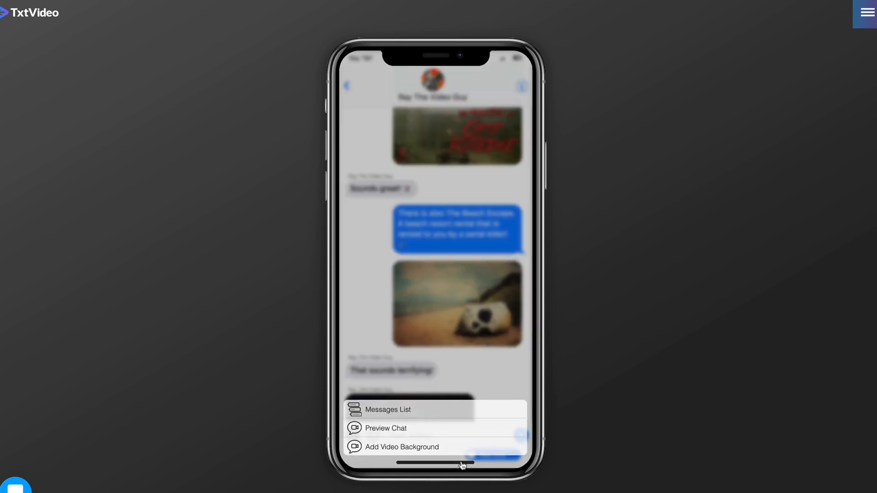
{"action": "left_click", "coordinate": [401, 446]}
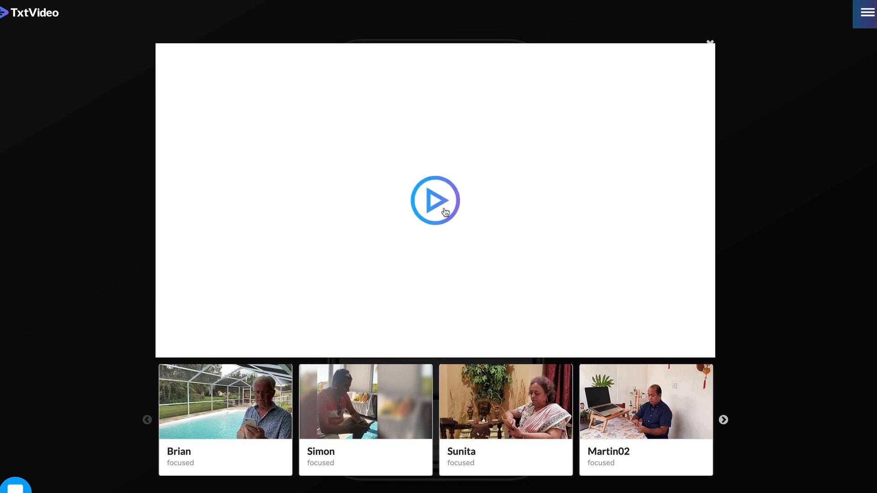
{"action": "left_click", "coordinate": [445, 212]}
{"action": "left_click", "coordinate": [456, 192]}
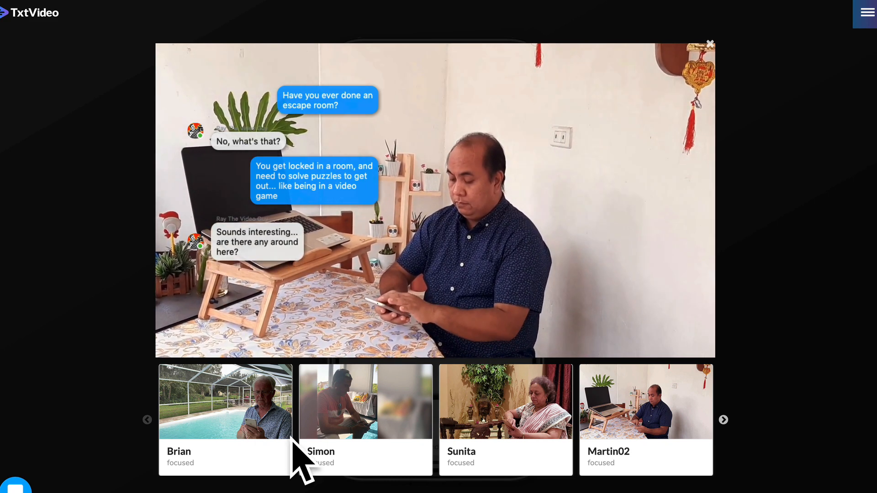
Switch the Escape Room chat preview to the Brian video background
{"action": "left_click", "coordinate": [245, 423]}
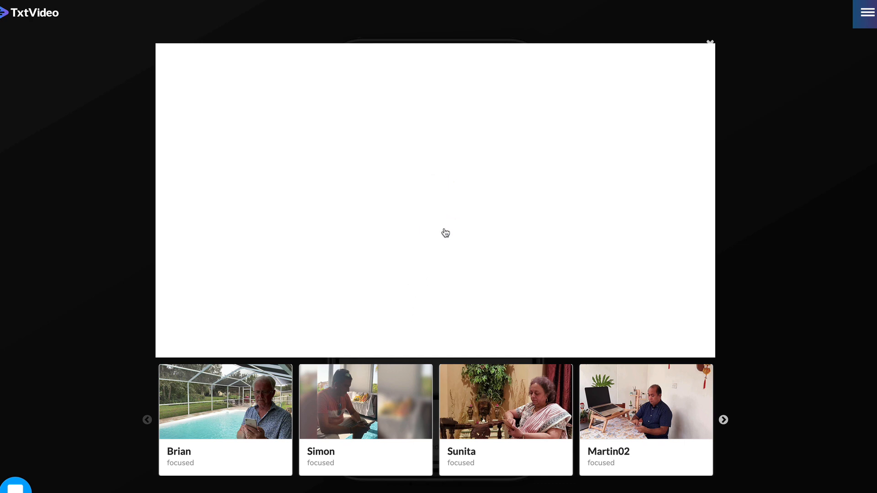